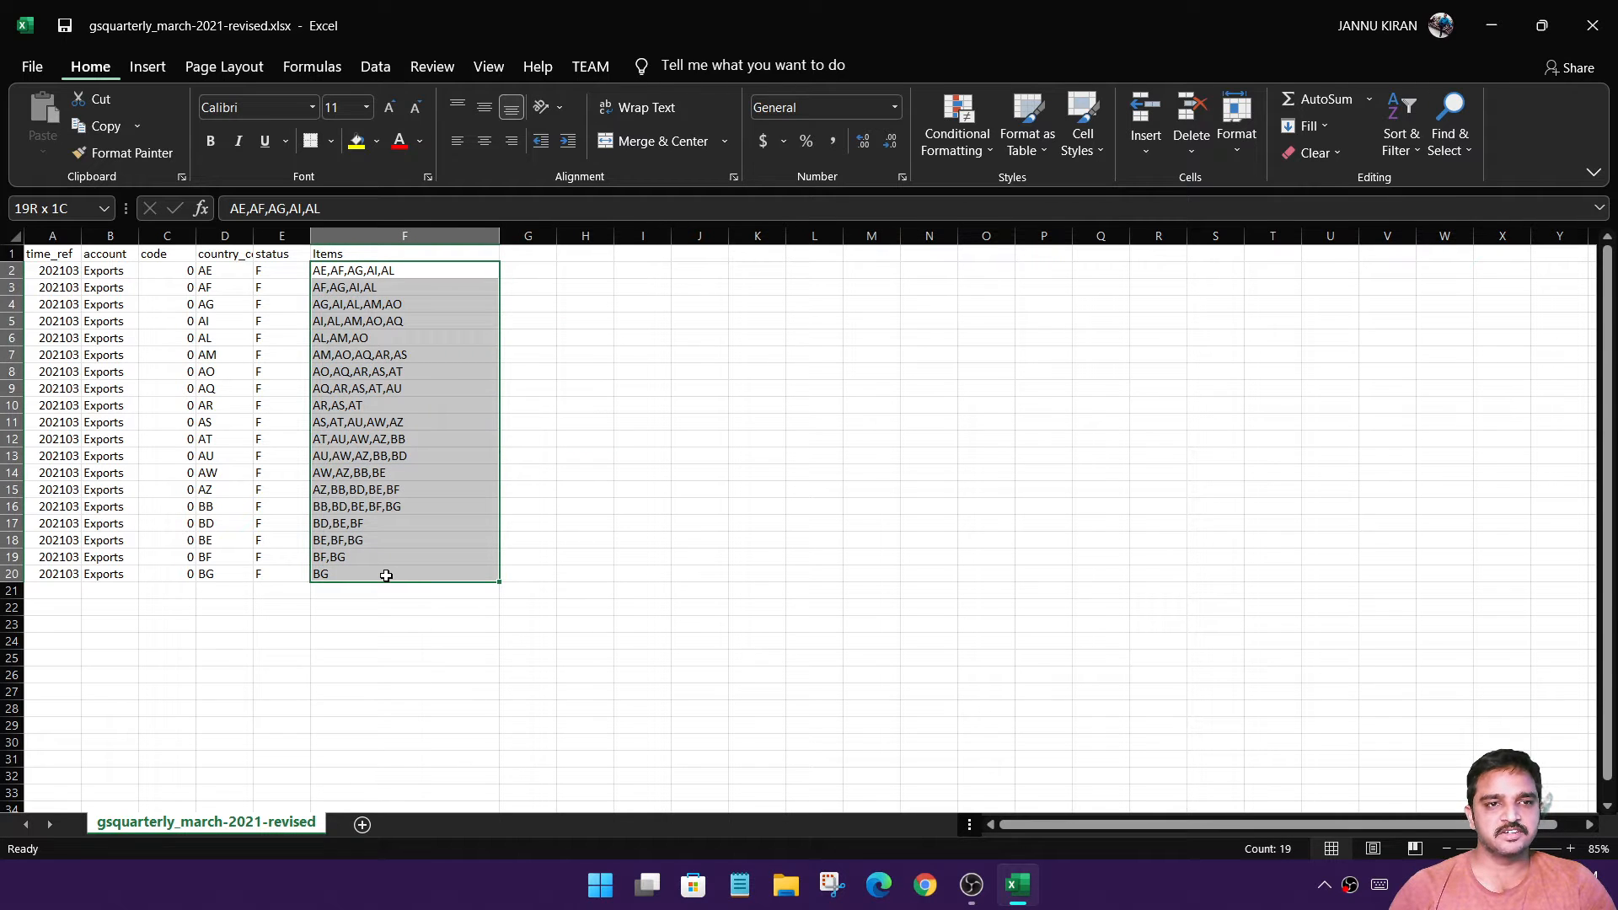
- Examine the comma-separated codes in the Items column, cells F2 to F20
left_click(463, 337)
key("Up")
key("Up")
key("Up")
key("Up")
left_click(340, 287)
left_click(354, 322)
left_click(355, 389)
left_click(360, 456)
left_click_drag(377, 271, 385, 571)
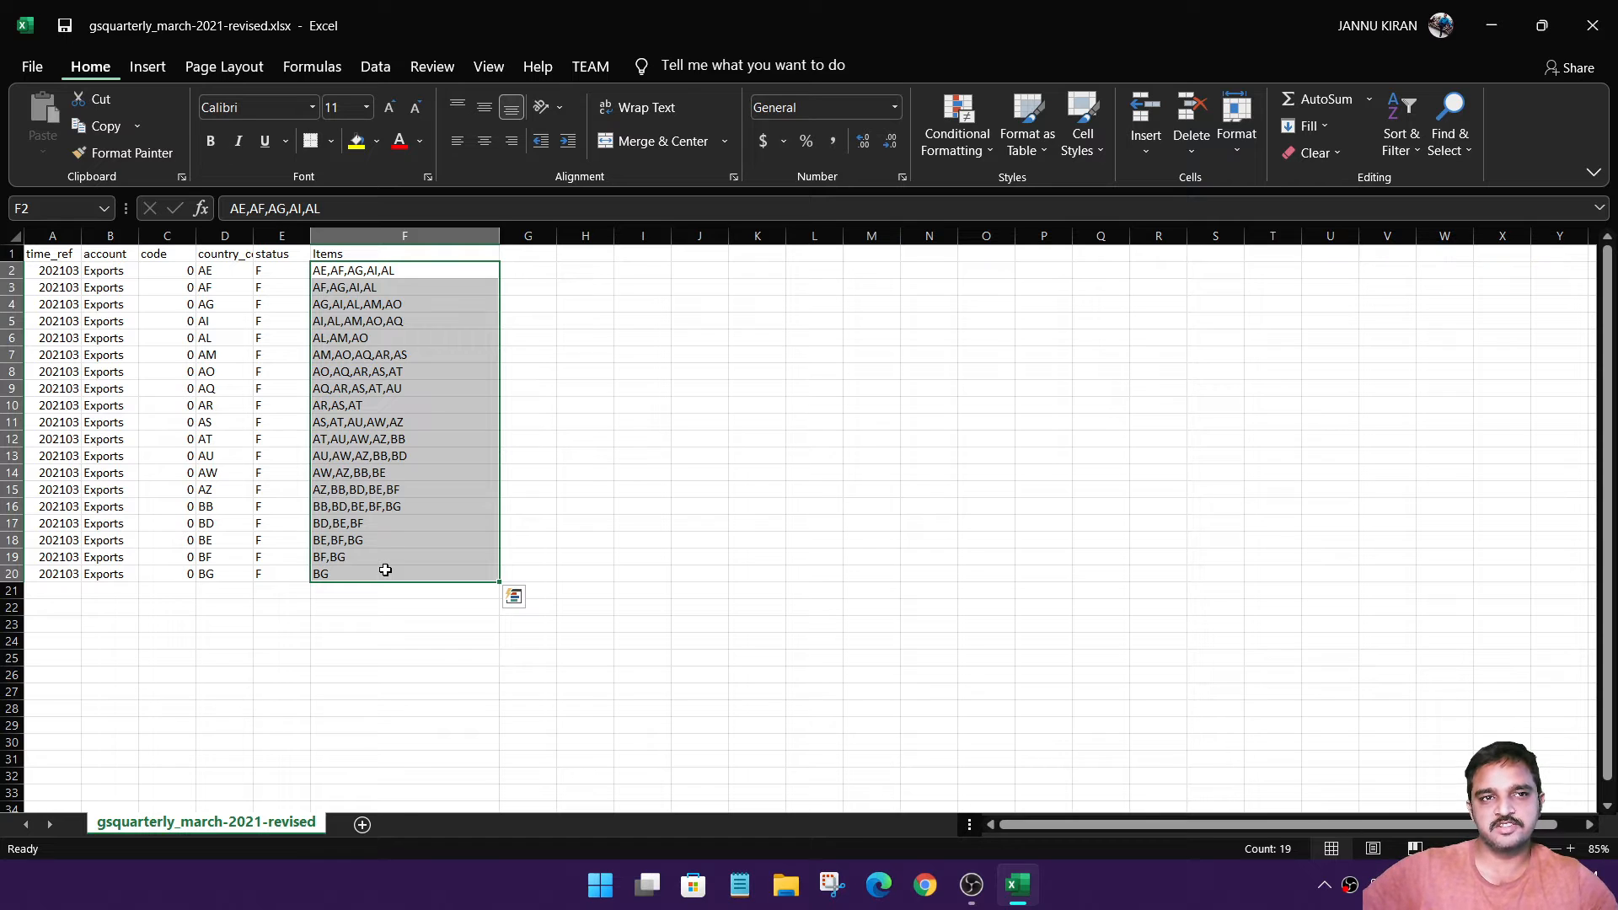
left_click(593, 404)
- Enter =LEN(F2) in cell G2 to count the characters of the Items text, and fill the formula down to G20
left_click(517, 273)
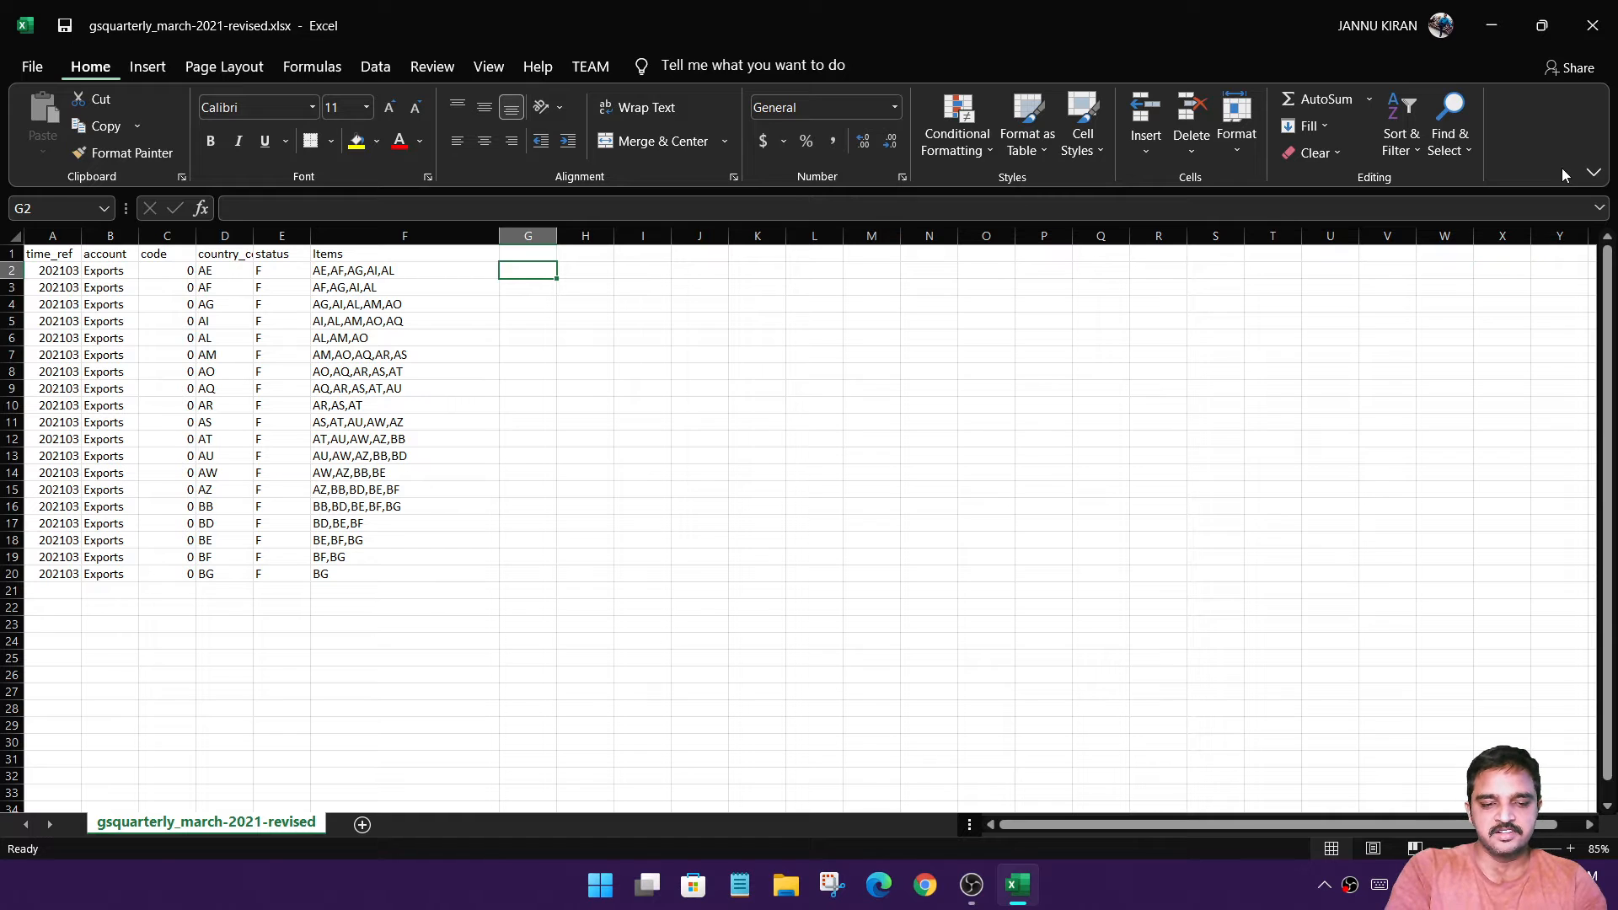
type("=")
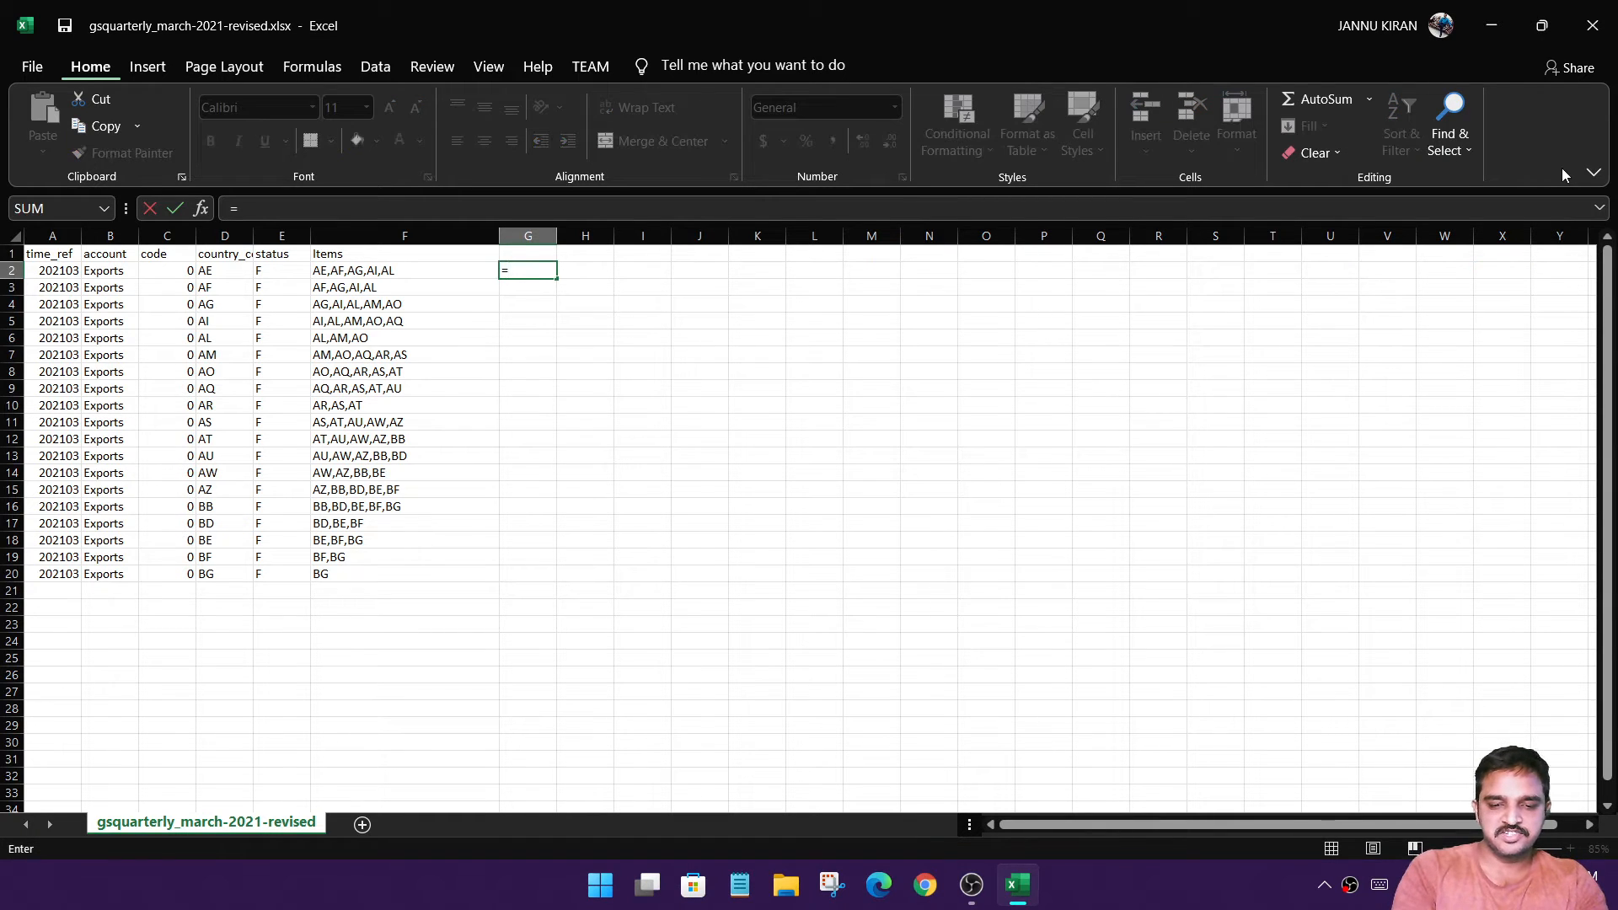
type("len(")
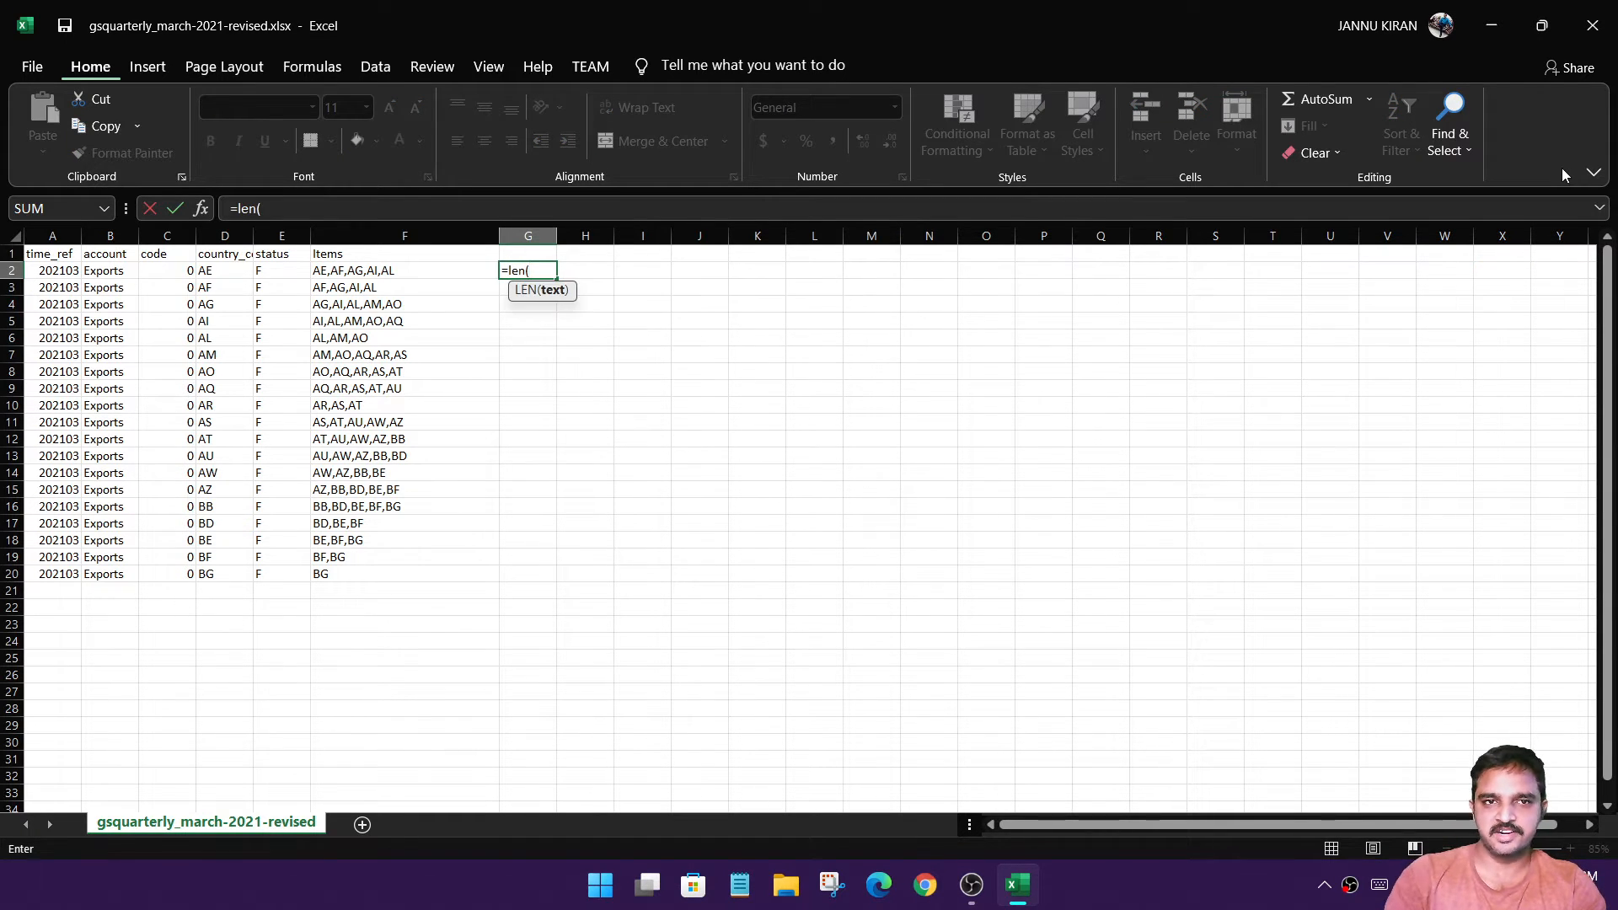
left_click(380, 271)
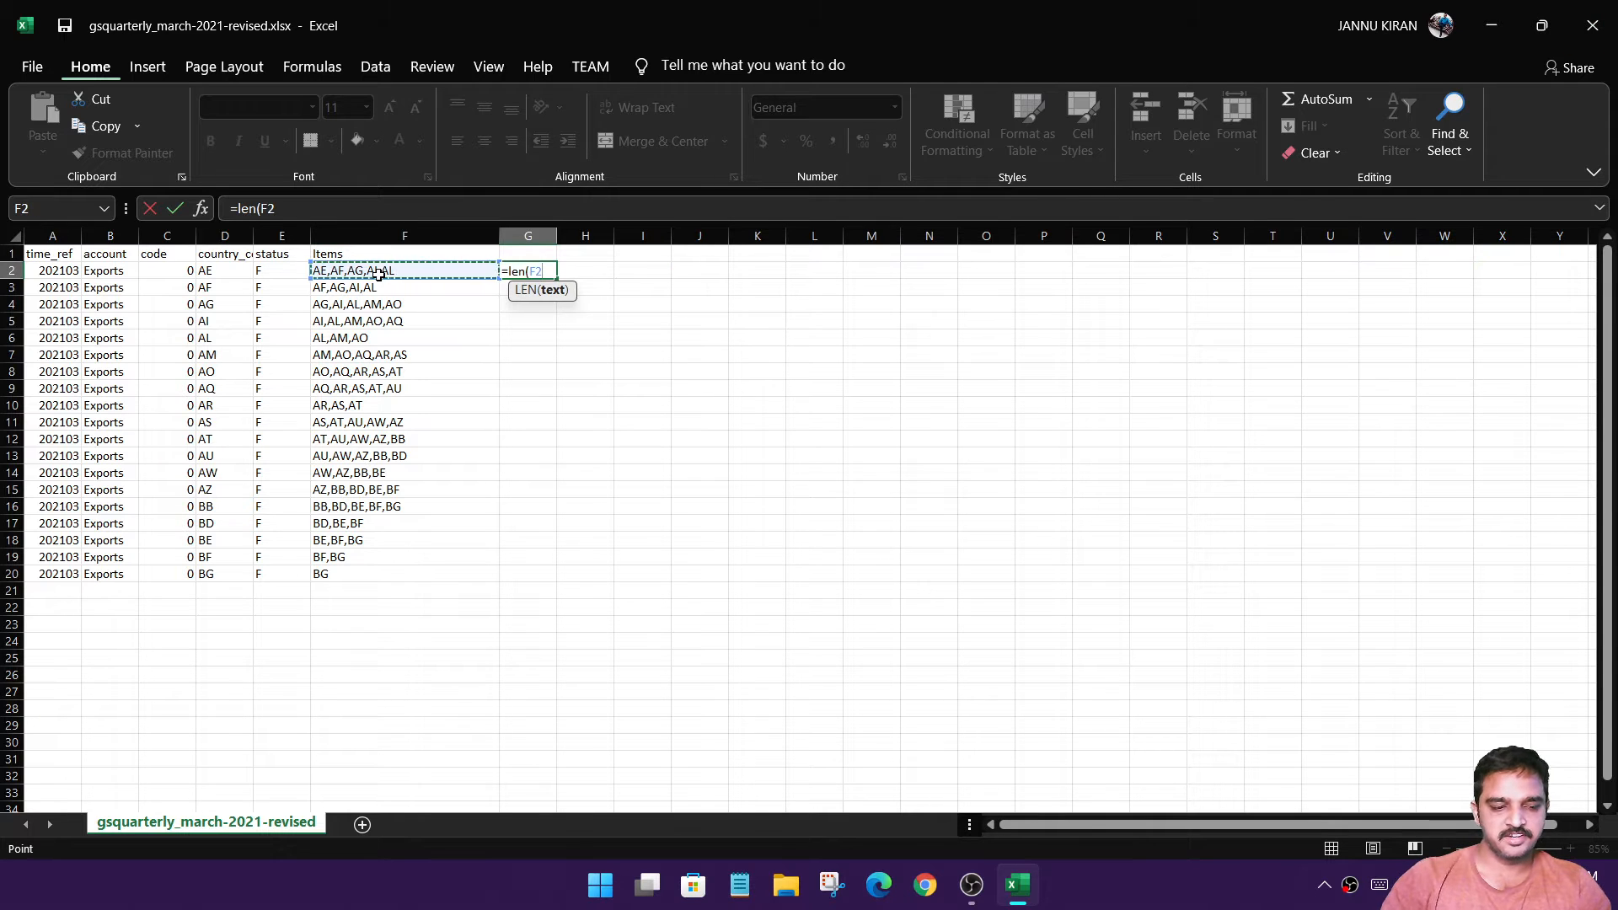
type(")")
key("Return")
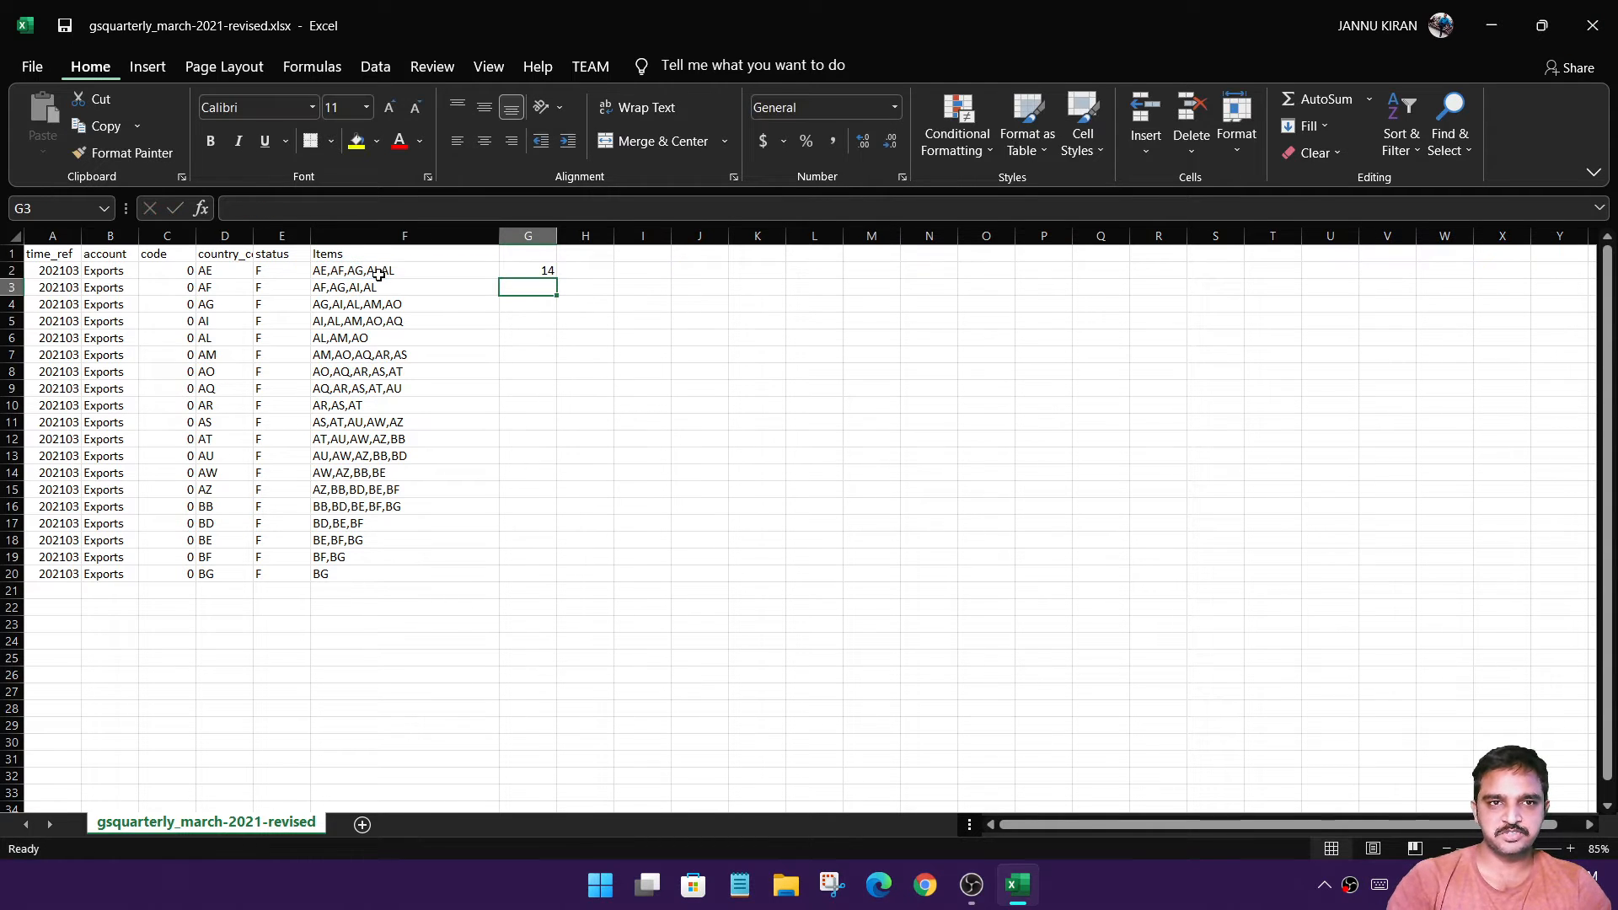
left_click(540, 268)
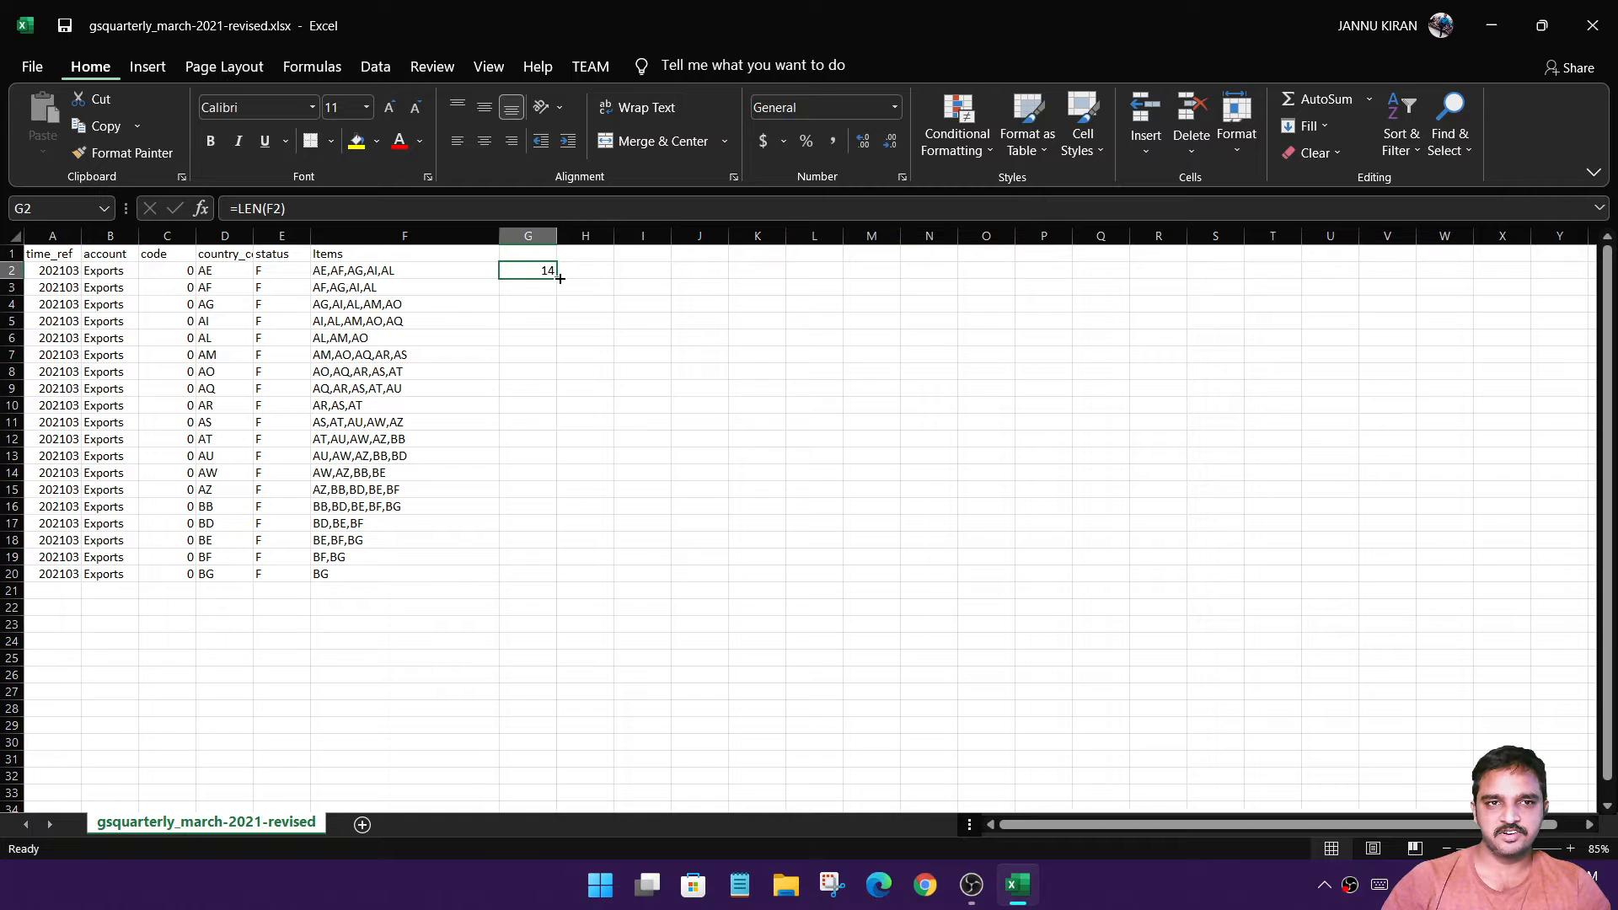
double_click(558, 277)
left_click(604, 324)
- Enter =SUBSTITUTE(F2,",","") in cell H2 to strip the commas from the Items text
left_click(587, 272)
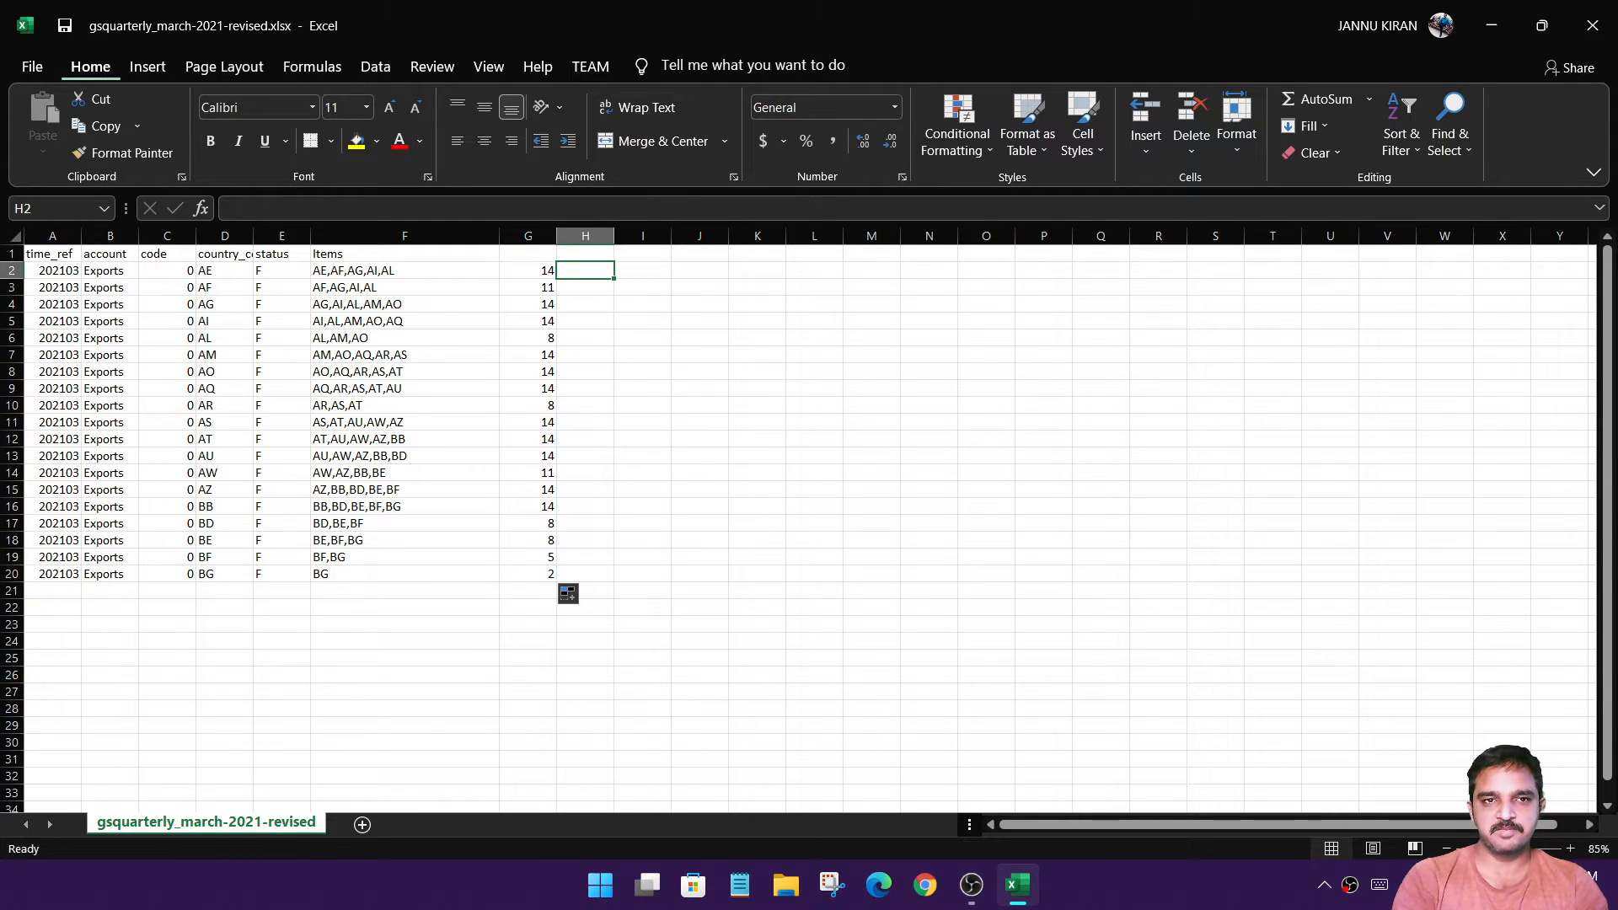
type("=sub")
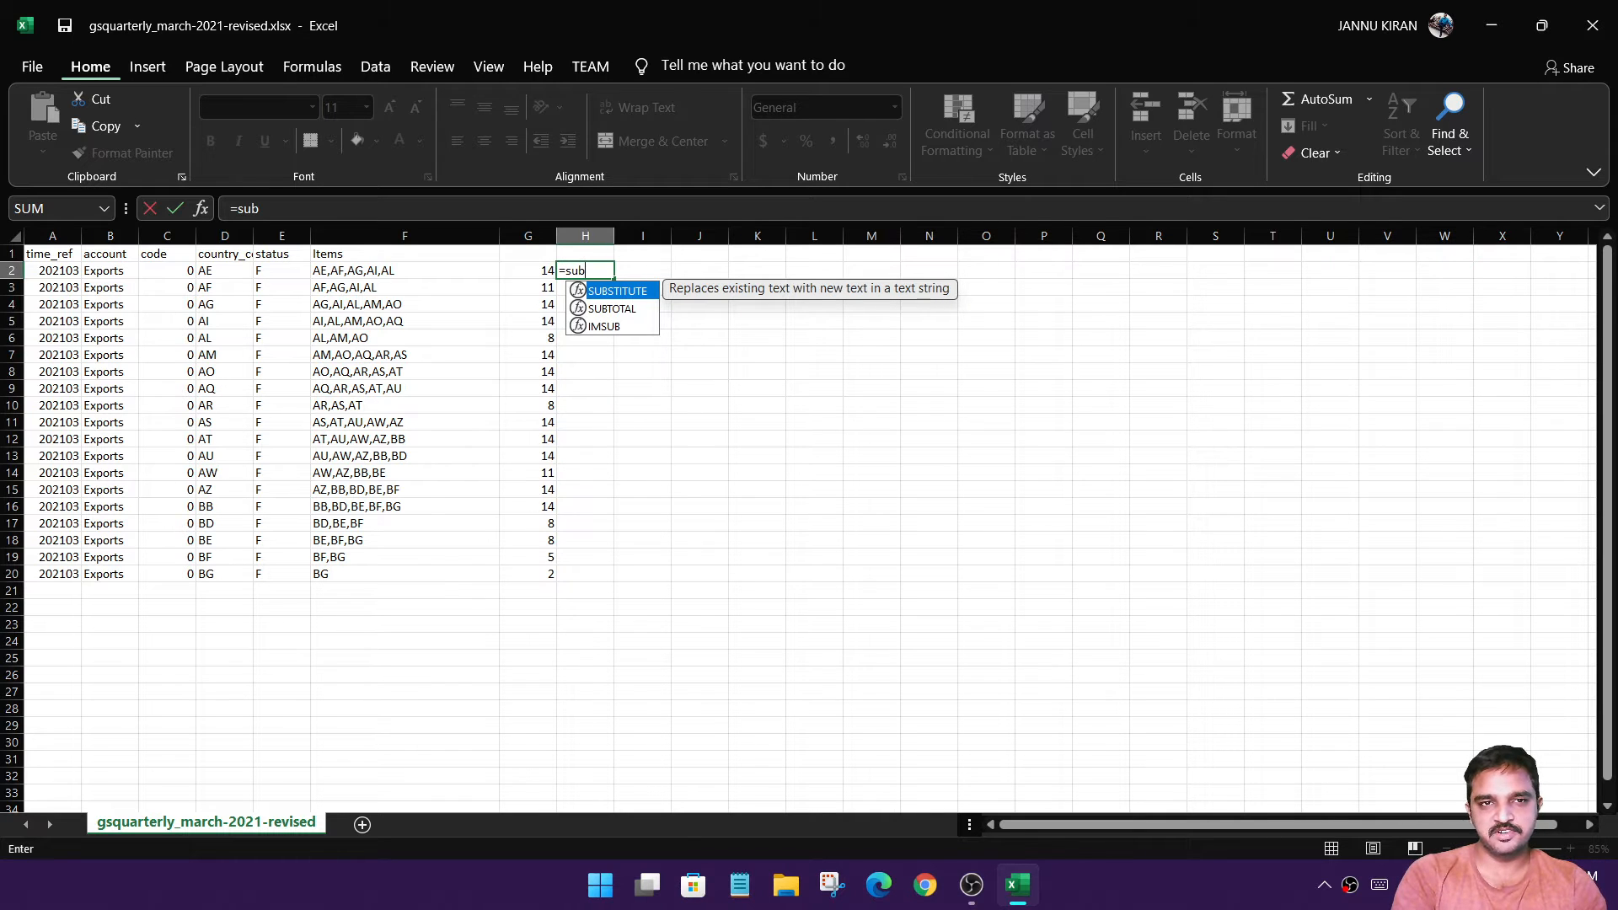
key("Tab")
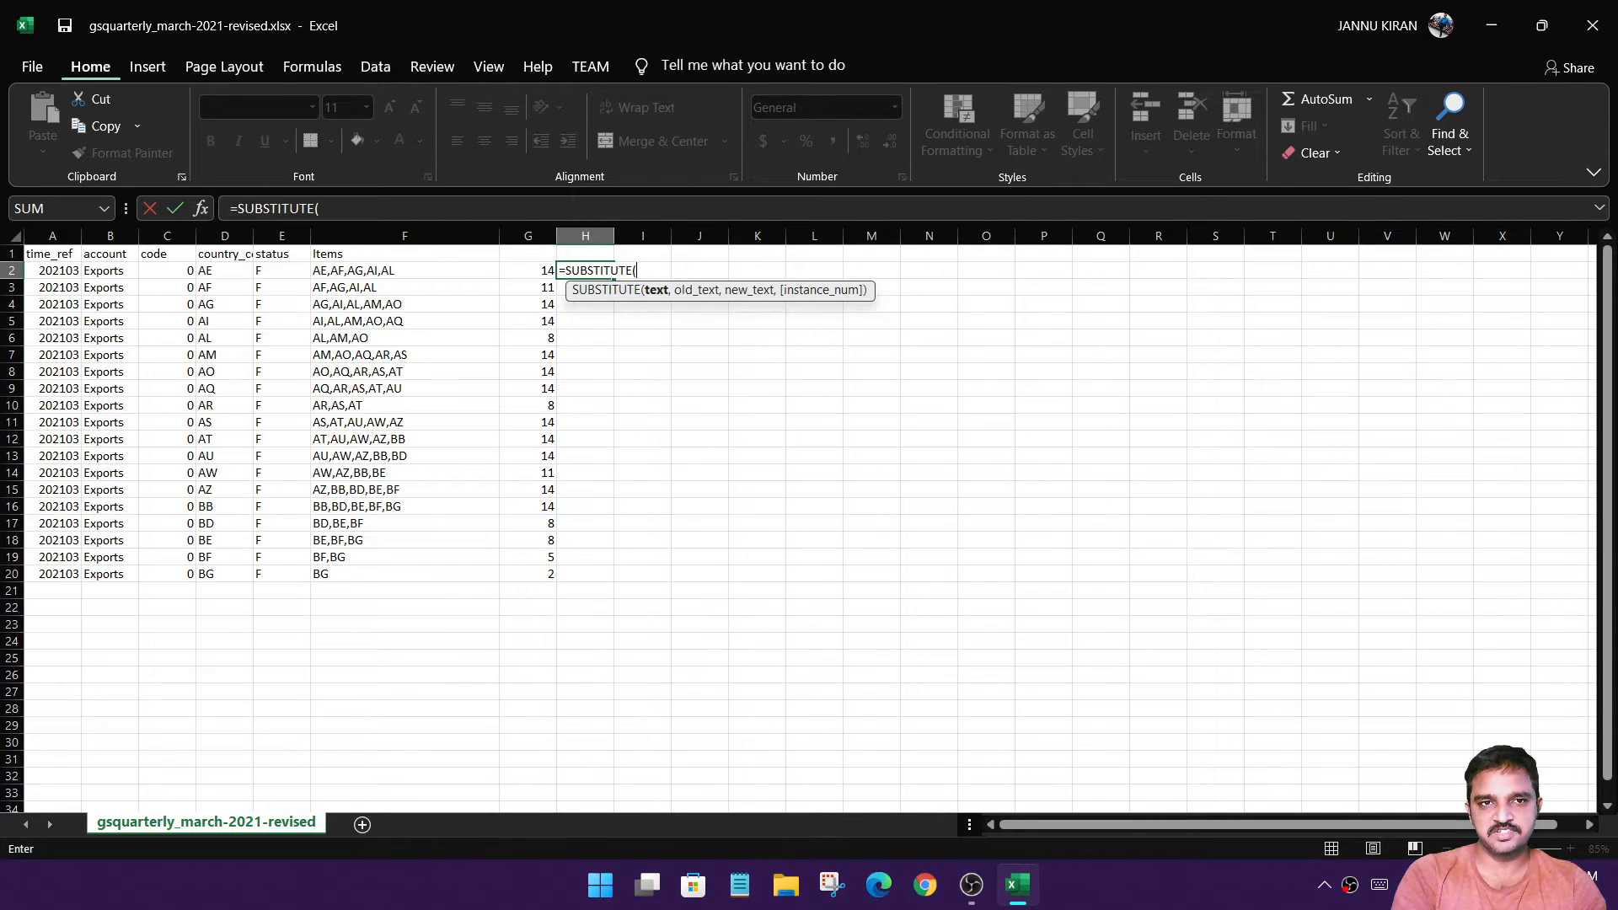
type("(")
key("BackSpace")
left_click(389, 271)
type(",\",")
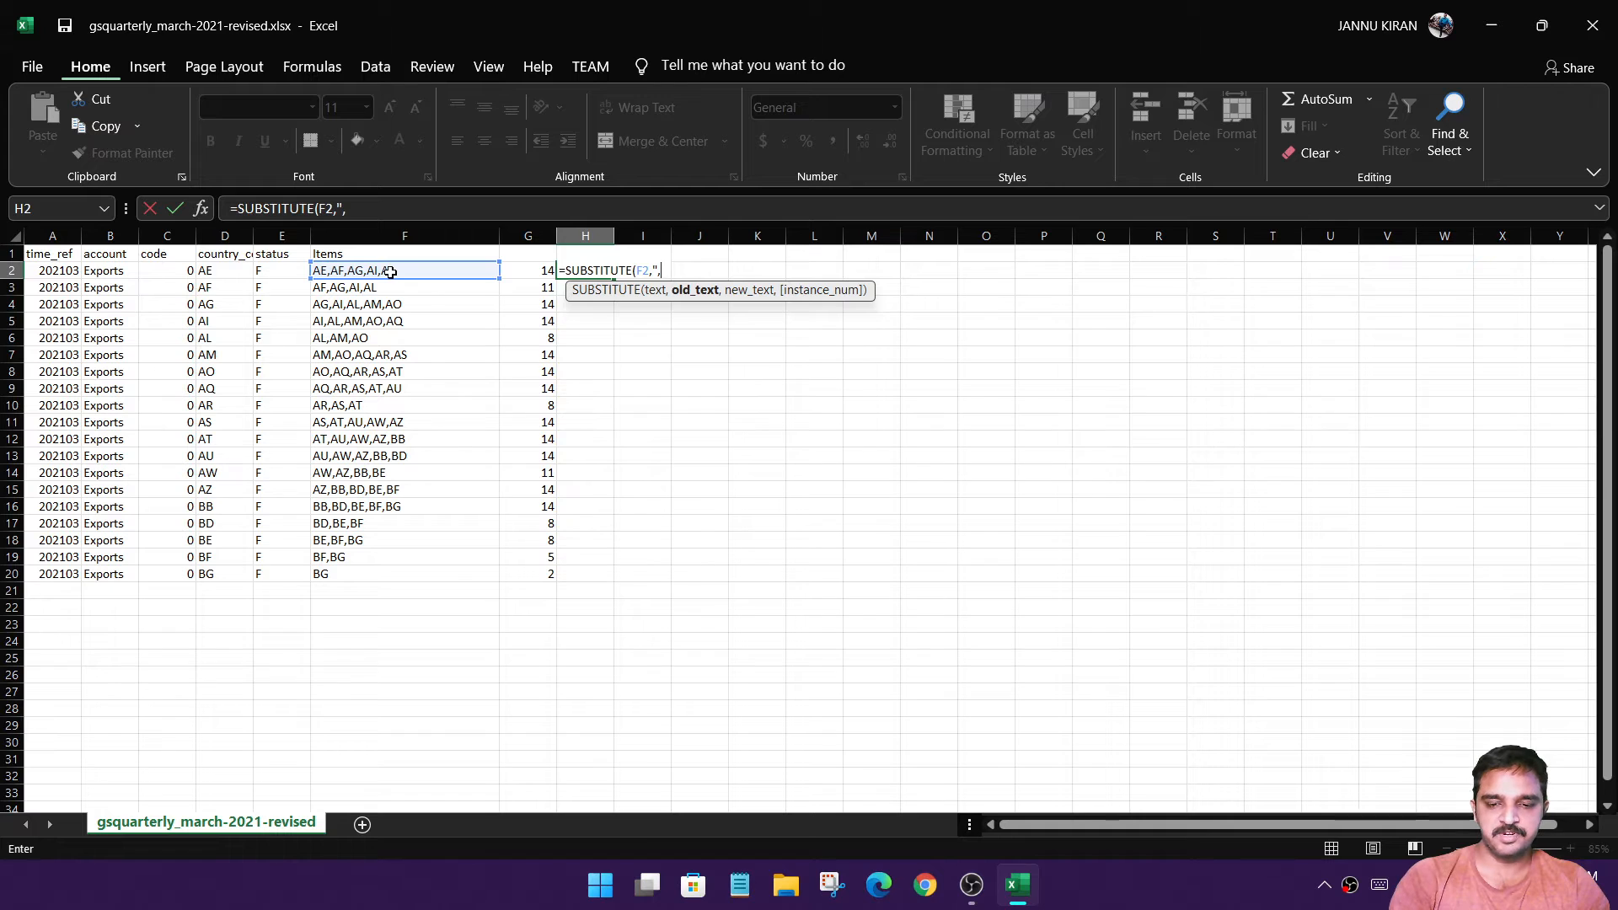
type("\",")
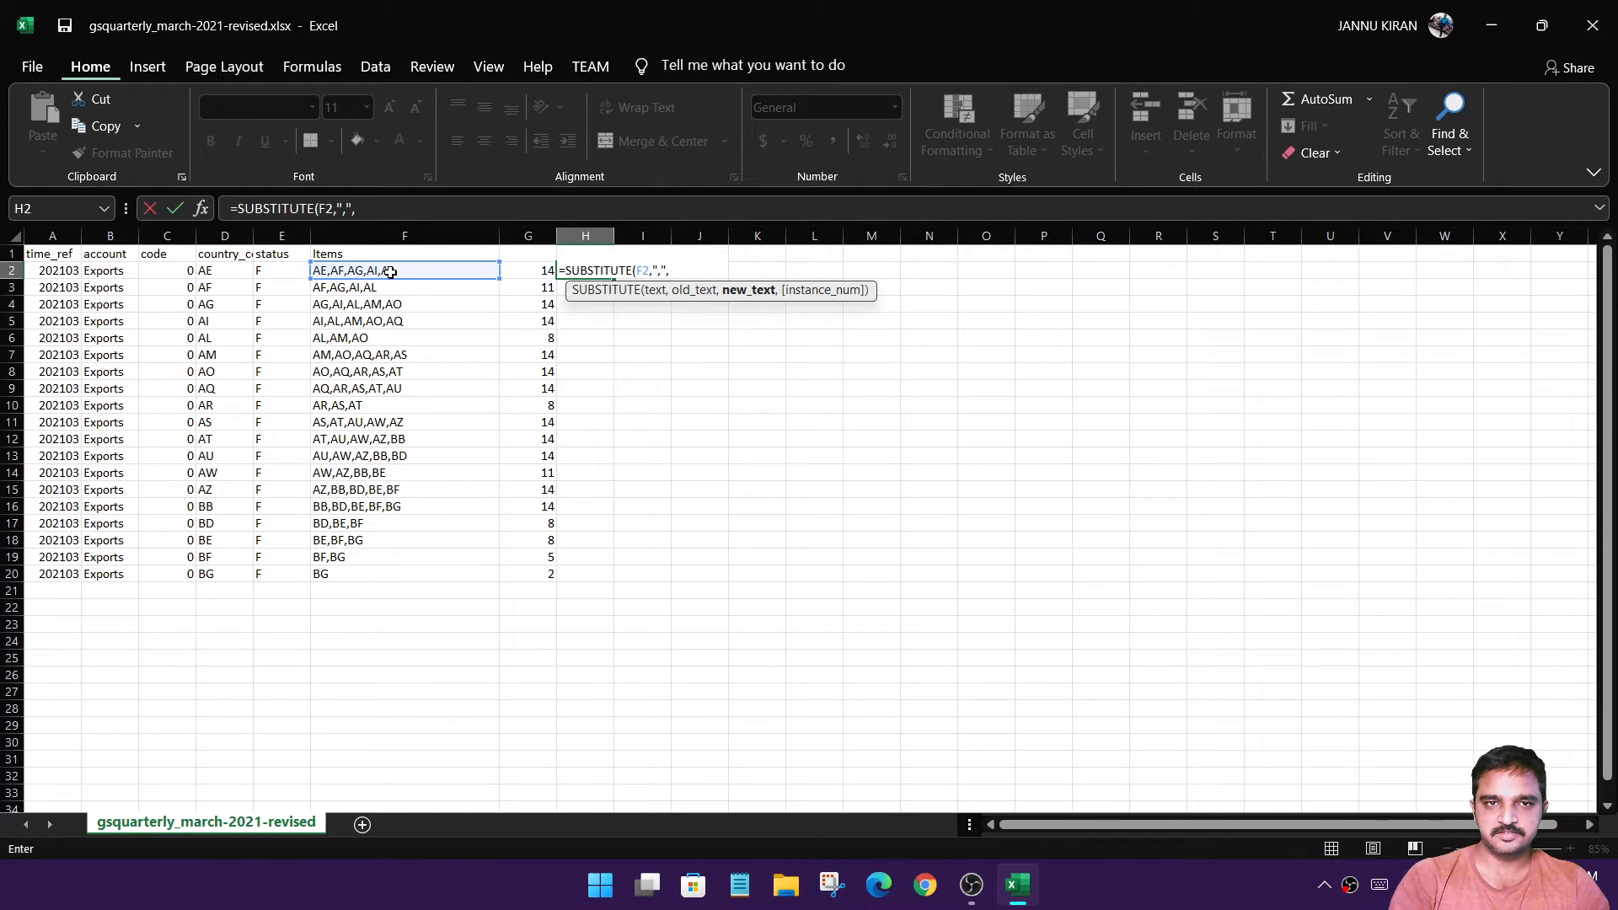
type("\"\")")
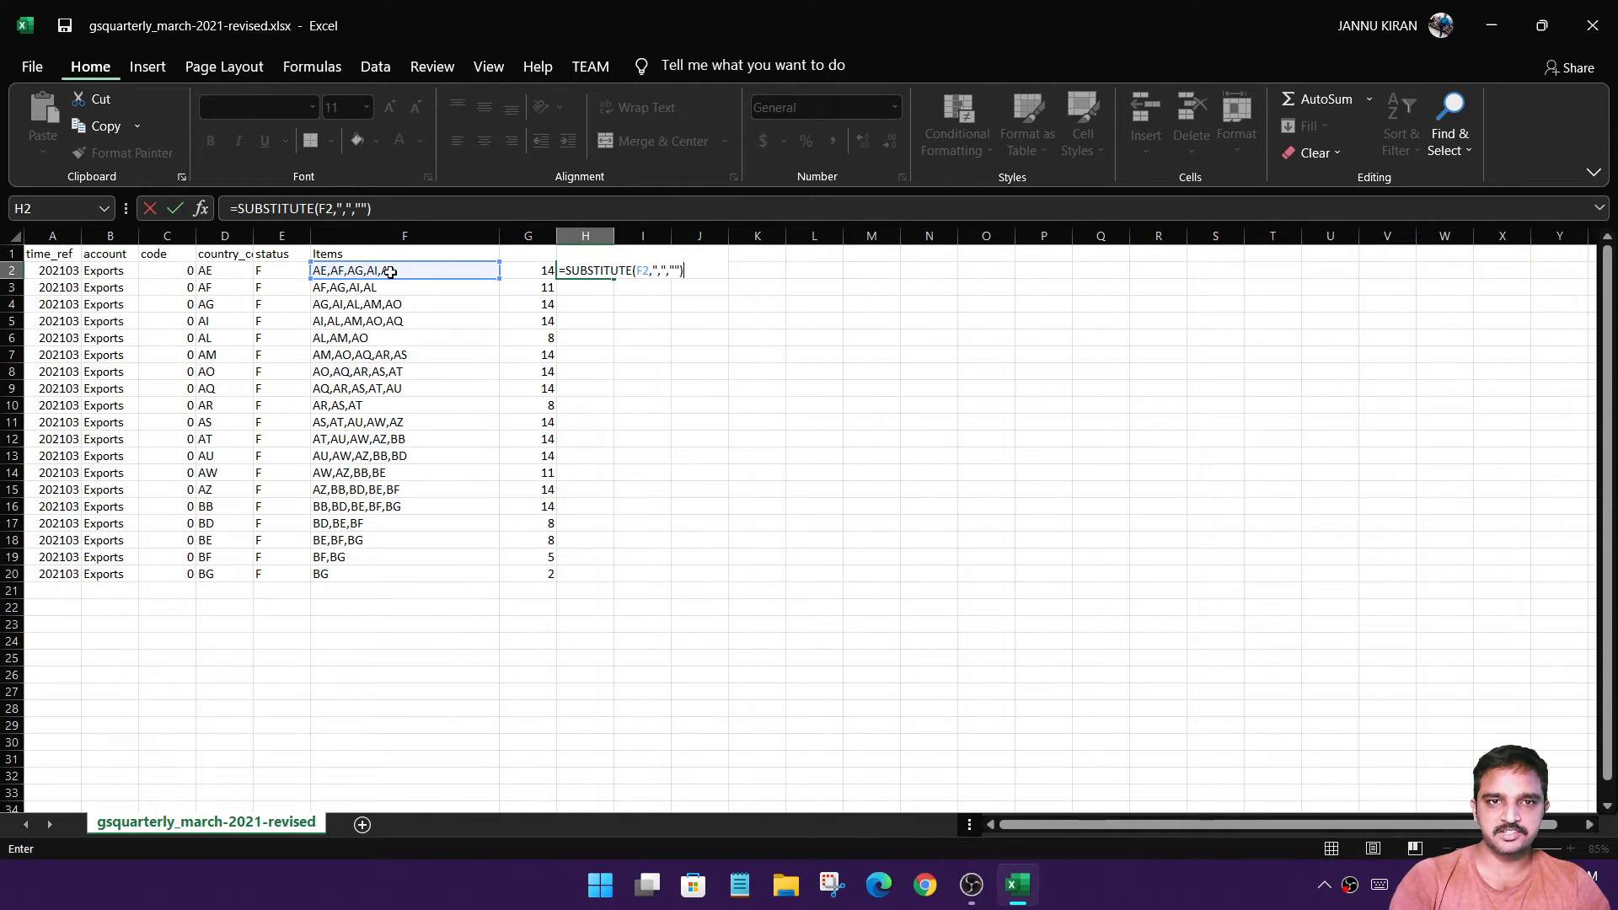
key("Return")
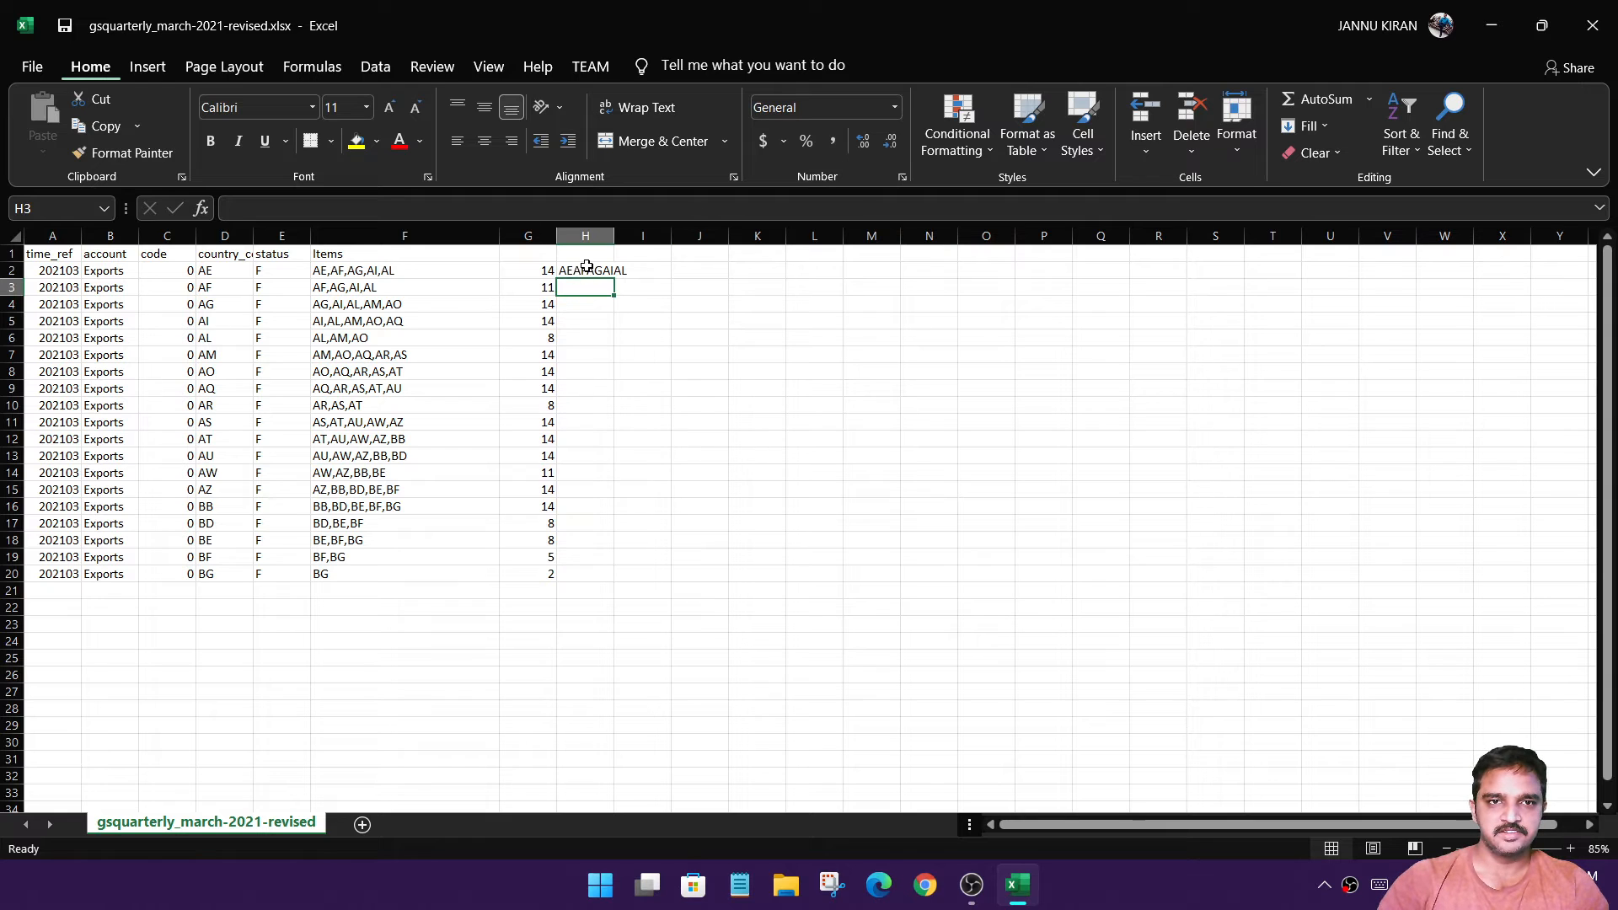
- Fill the SUBSTITUTE formula from H2 down to H20 and widen column H to fit the text
left_click(590, 271)
double_click(614, 279)
left_click_drag(615, 238, 693, 238)
left_click(778, 338)
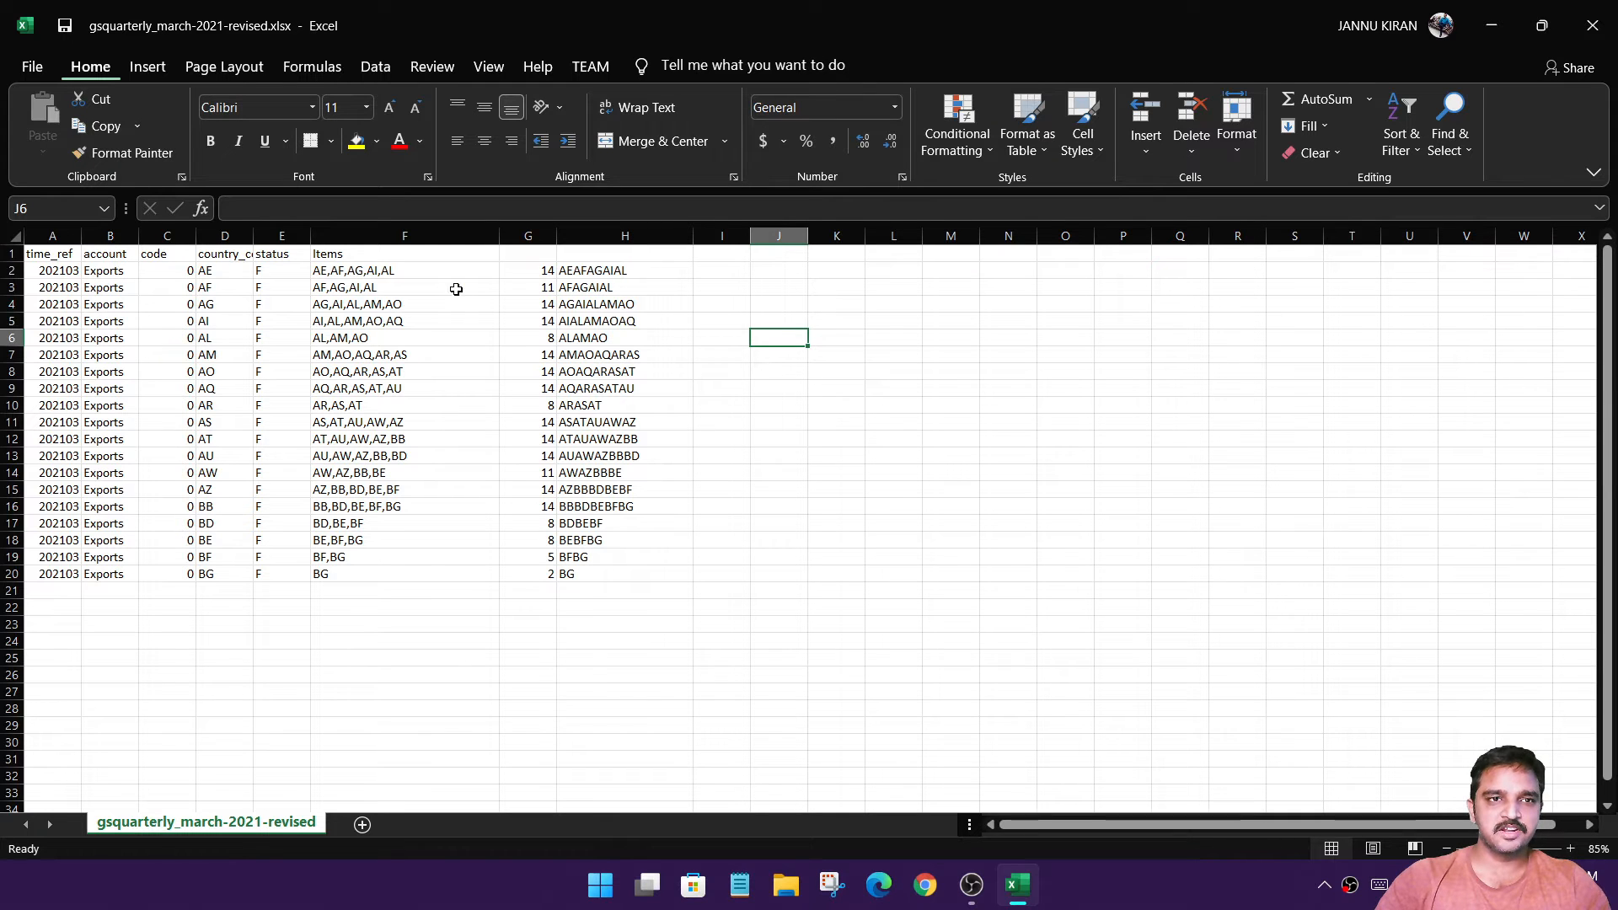
- Enter =LEN(H2) in cell I2 to count the characters without commas, and fill the formula down to I20
left_click(733, 275)
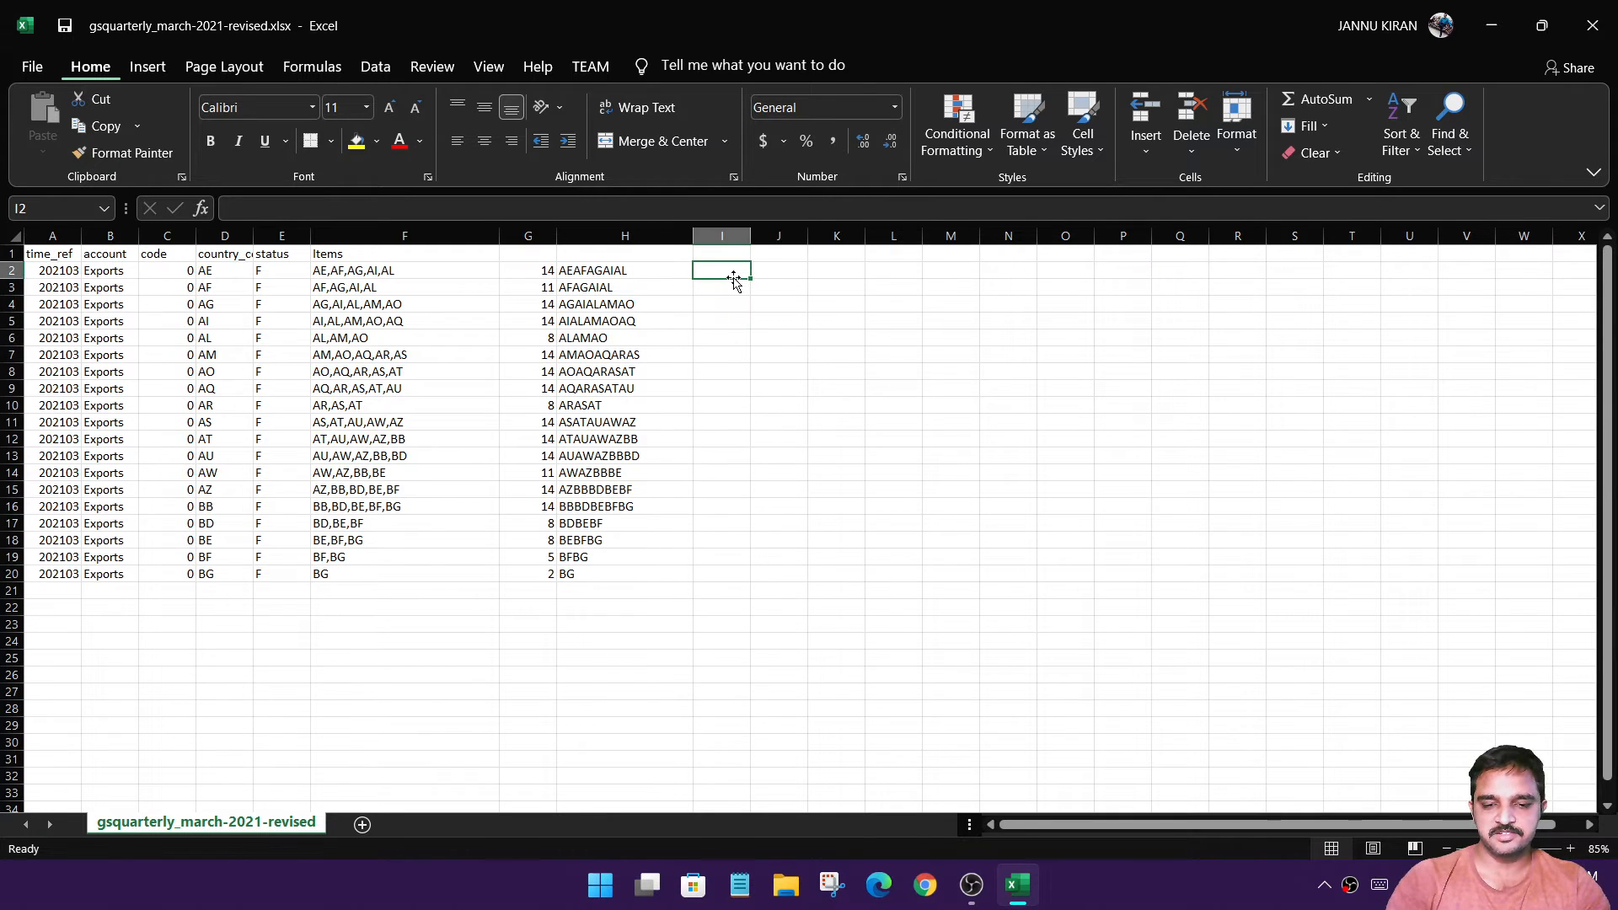
type("=len(")
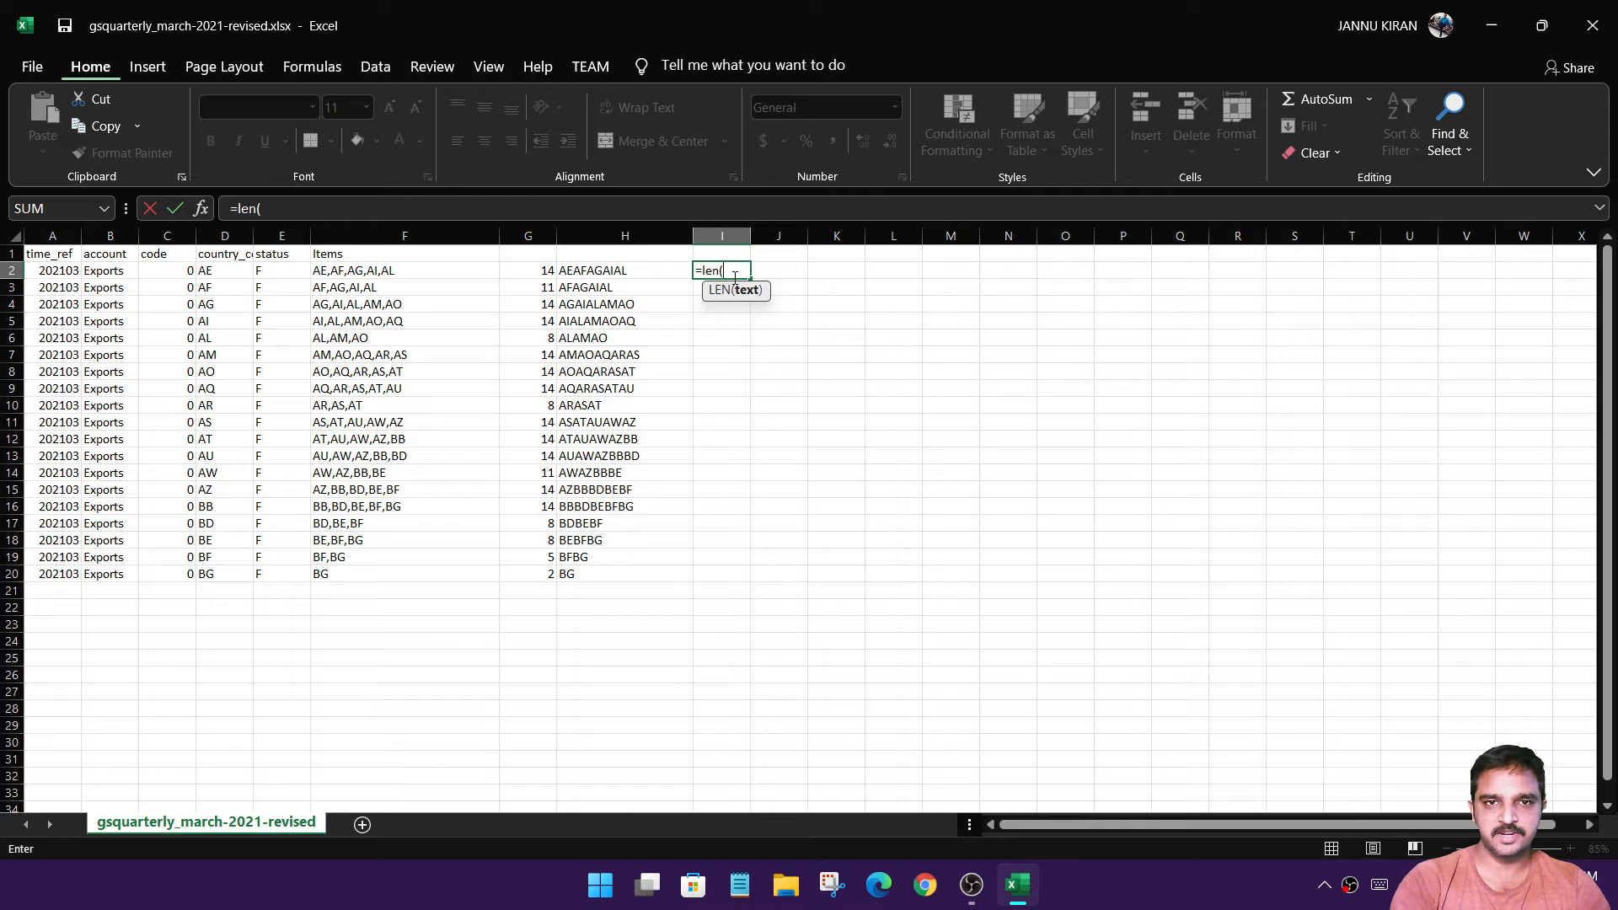
left_click(633, 270)
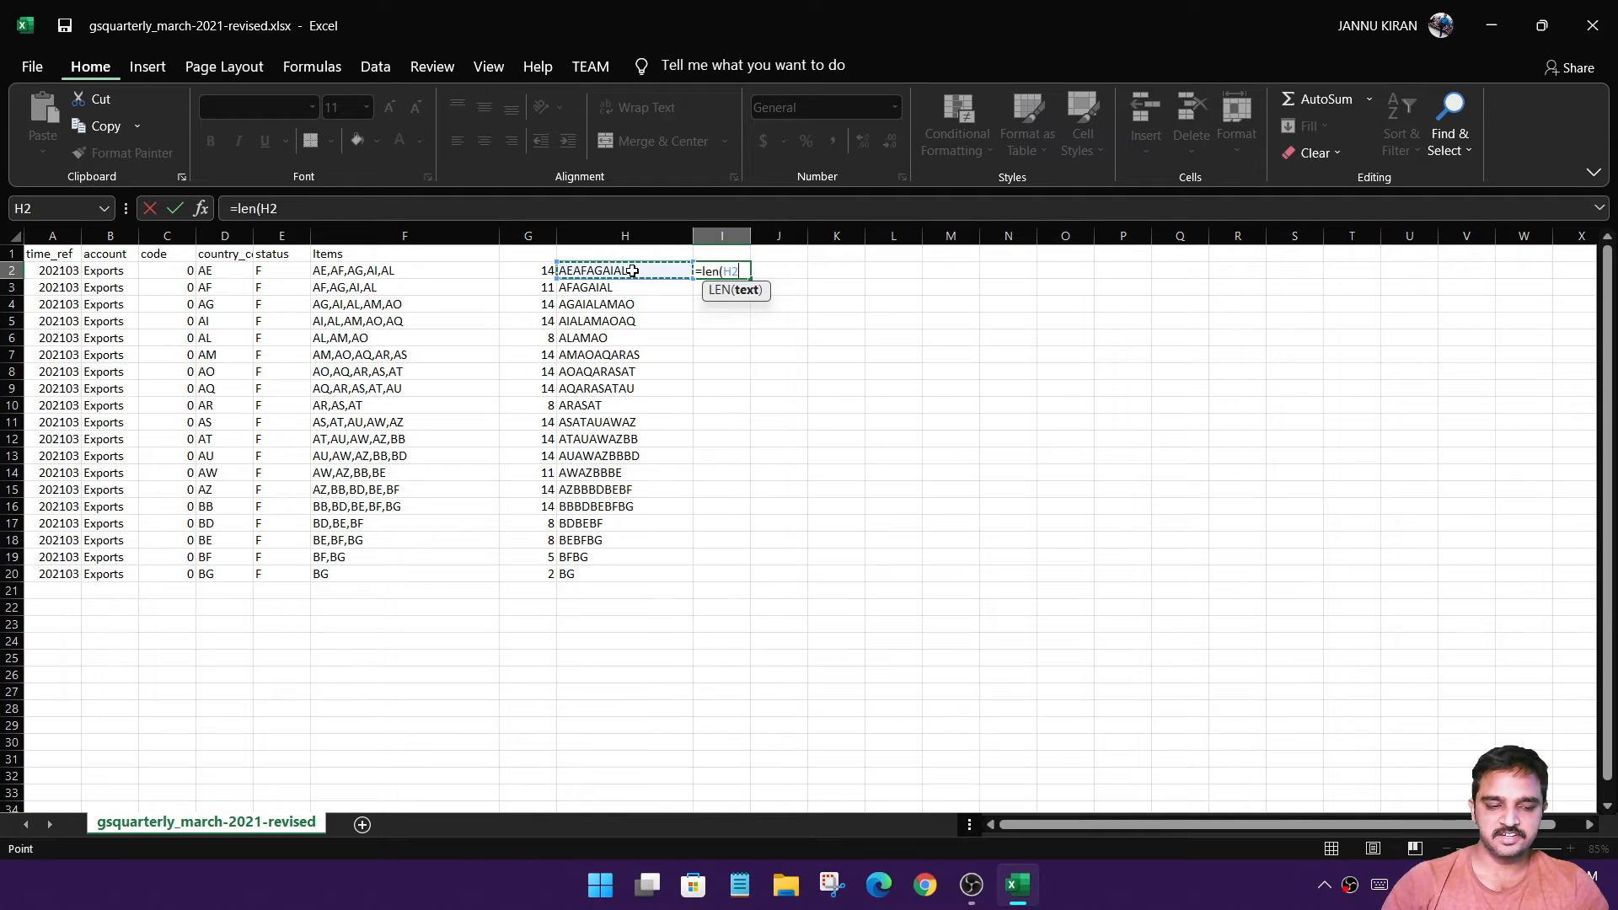
type(")")
key("Return")
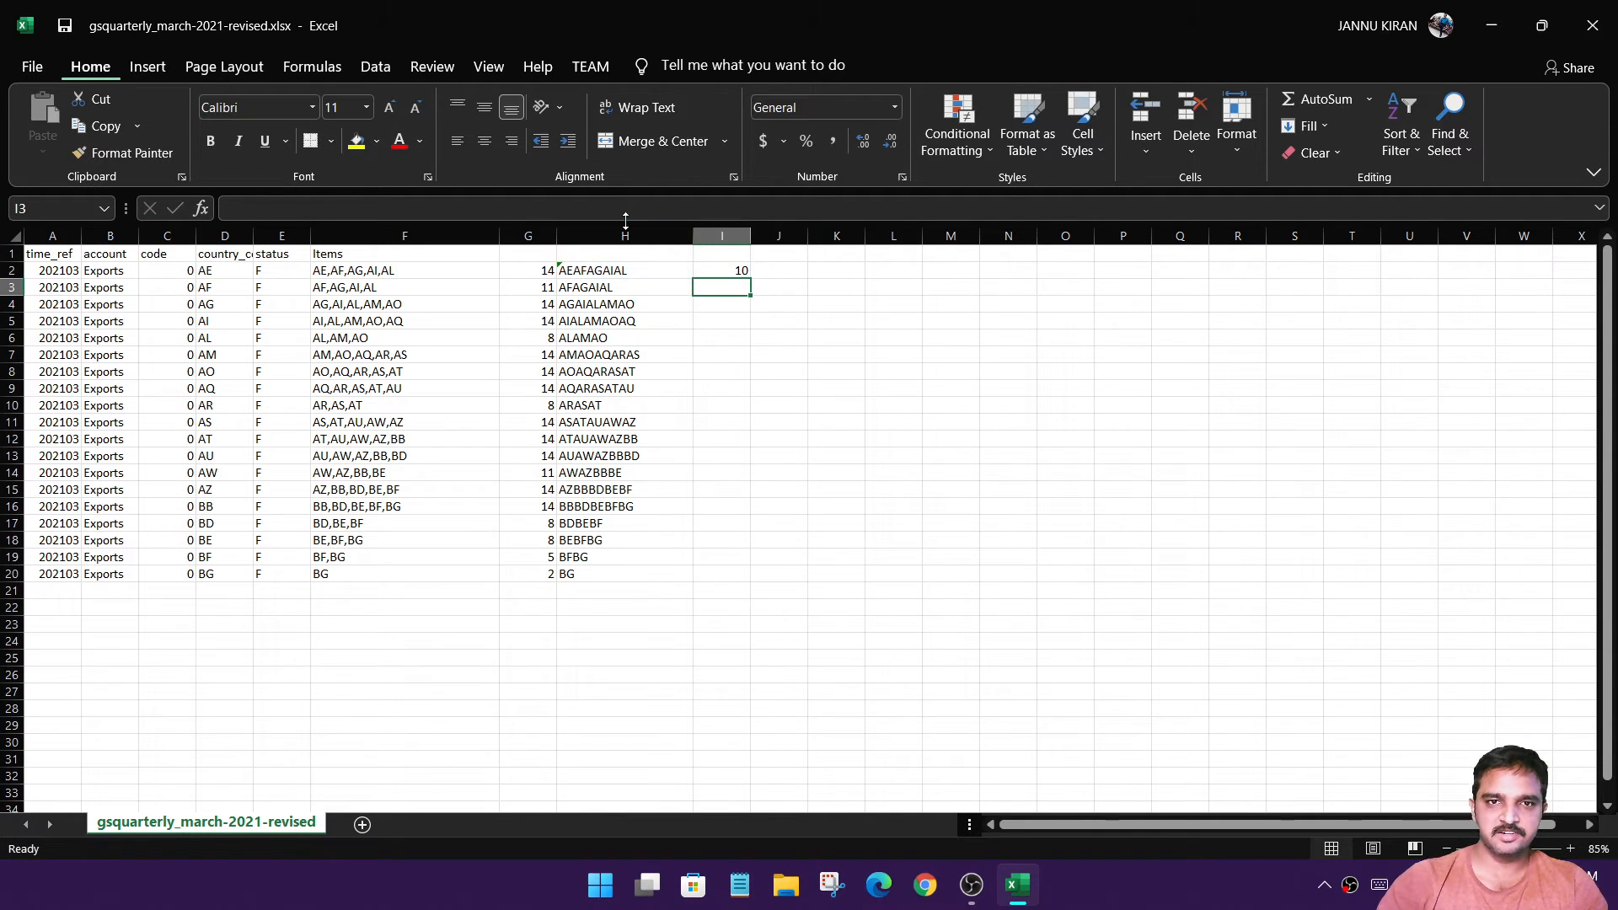
left_click(725, 271)
left_click_drag(751, 277, 753, 277)
double_click(752, 277)
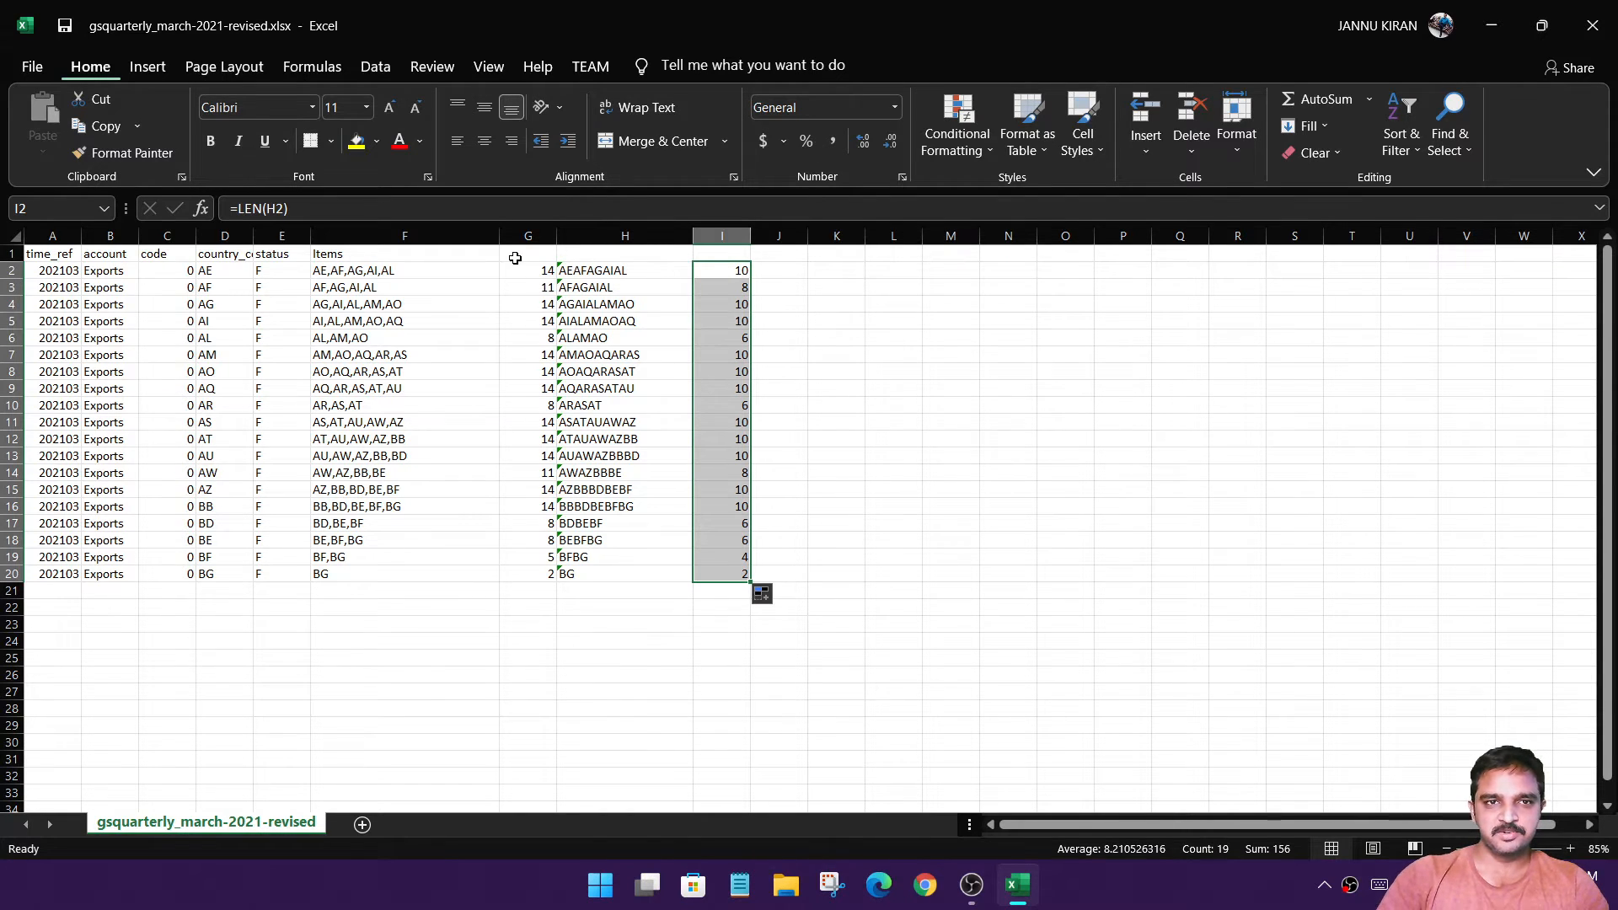
- Enter =G2-I2 in cell J2 to get the number of commas, and fill the formula down to J20
left_click(789, 271)
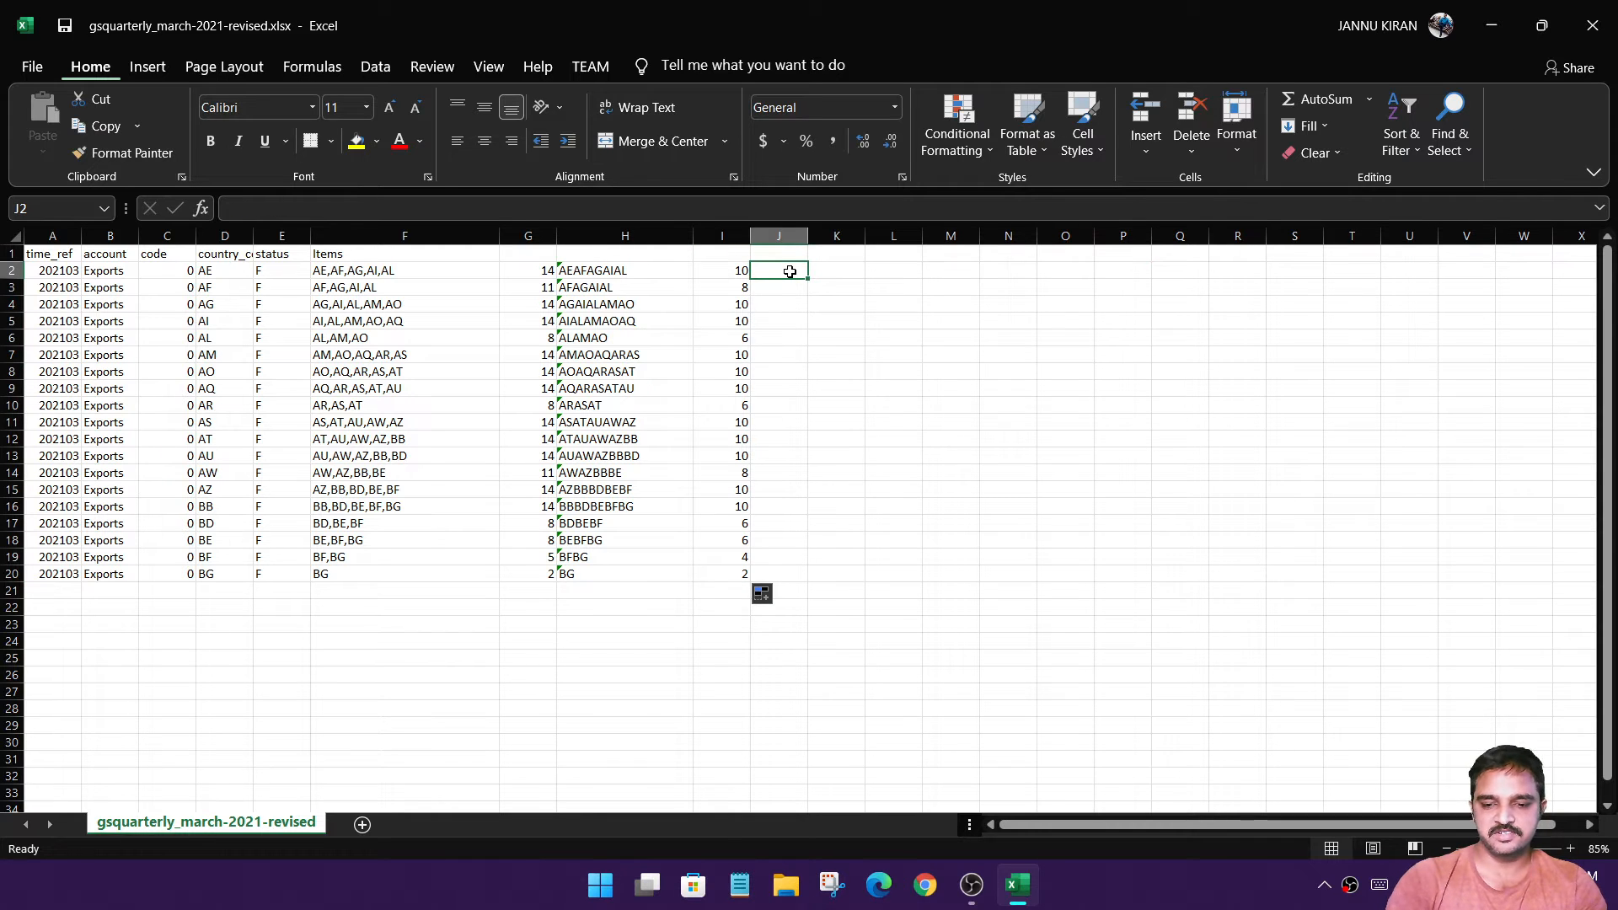
type("=")
left_click(536, 272)
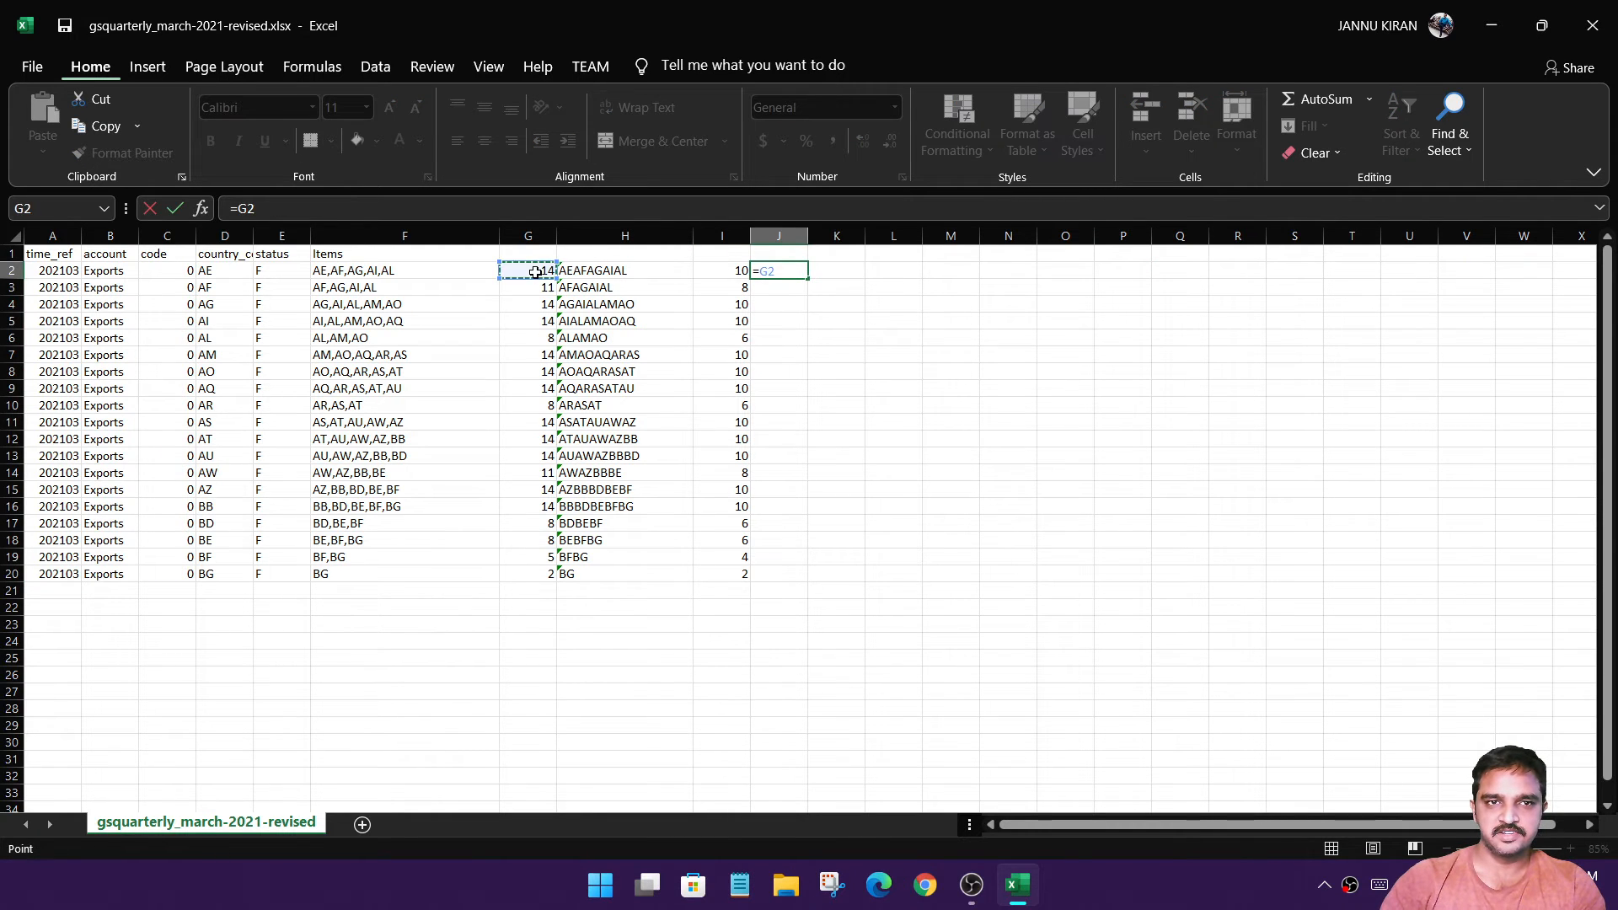
type("-")
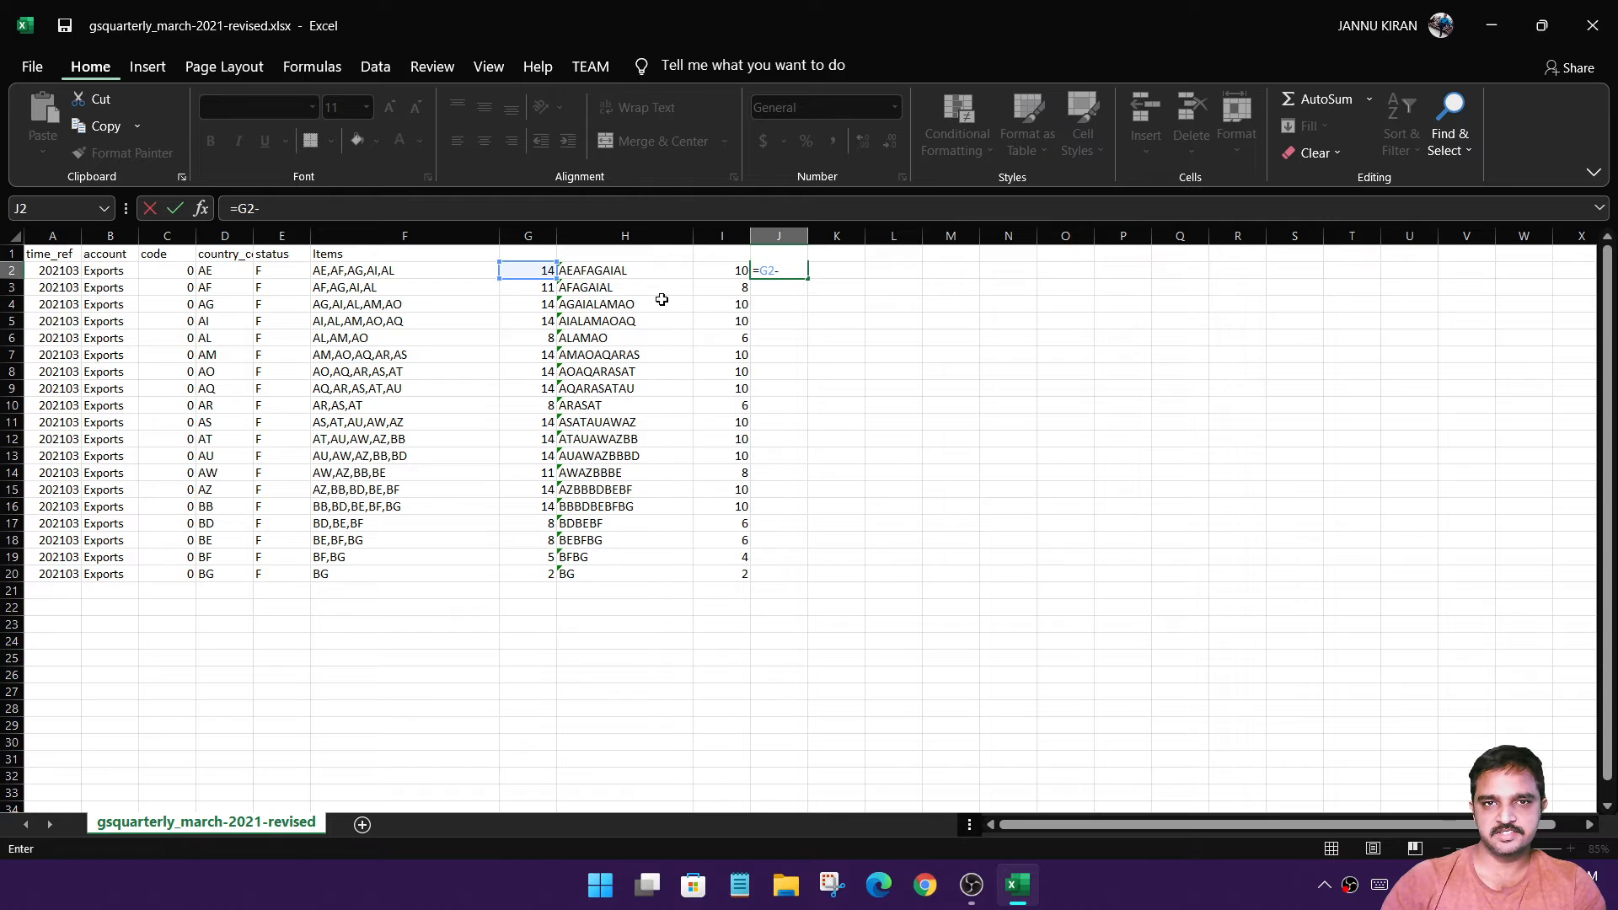
left_click(706, 268)
key("Return")
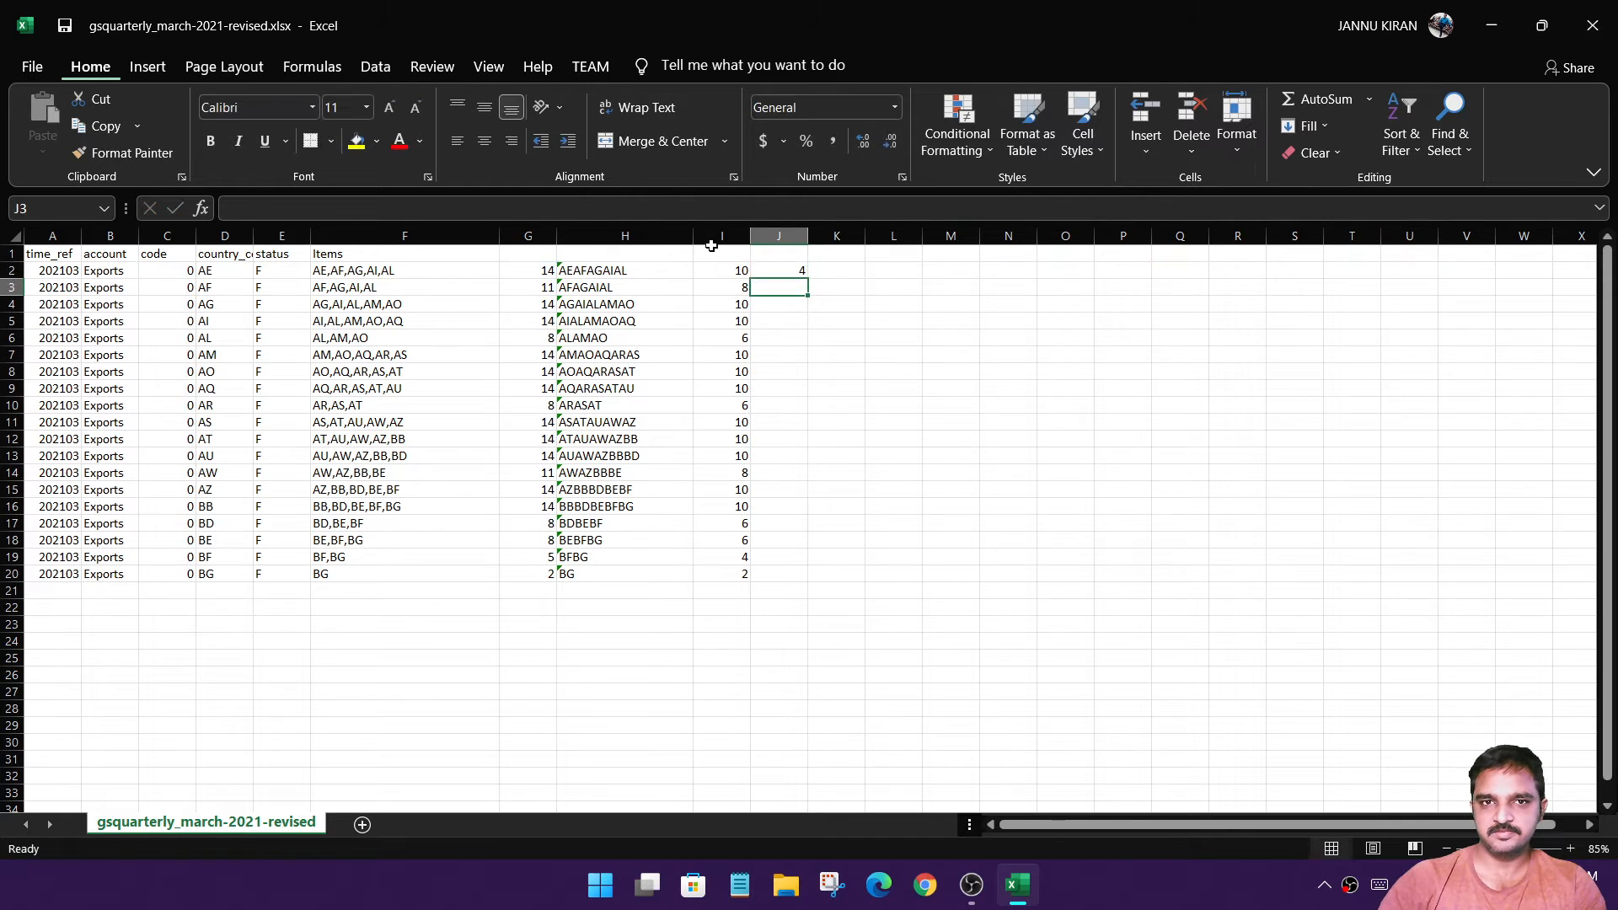
left_click(801, 274)
double_click(807, 280)
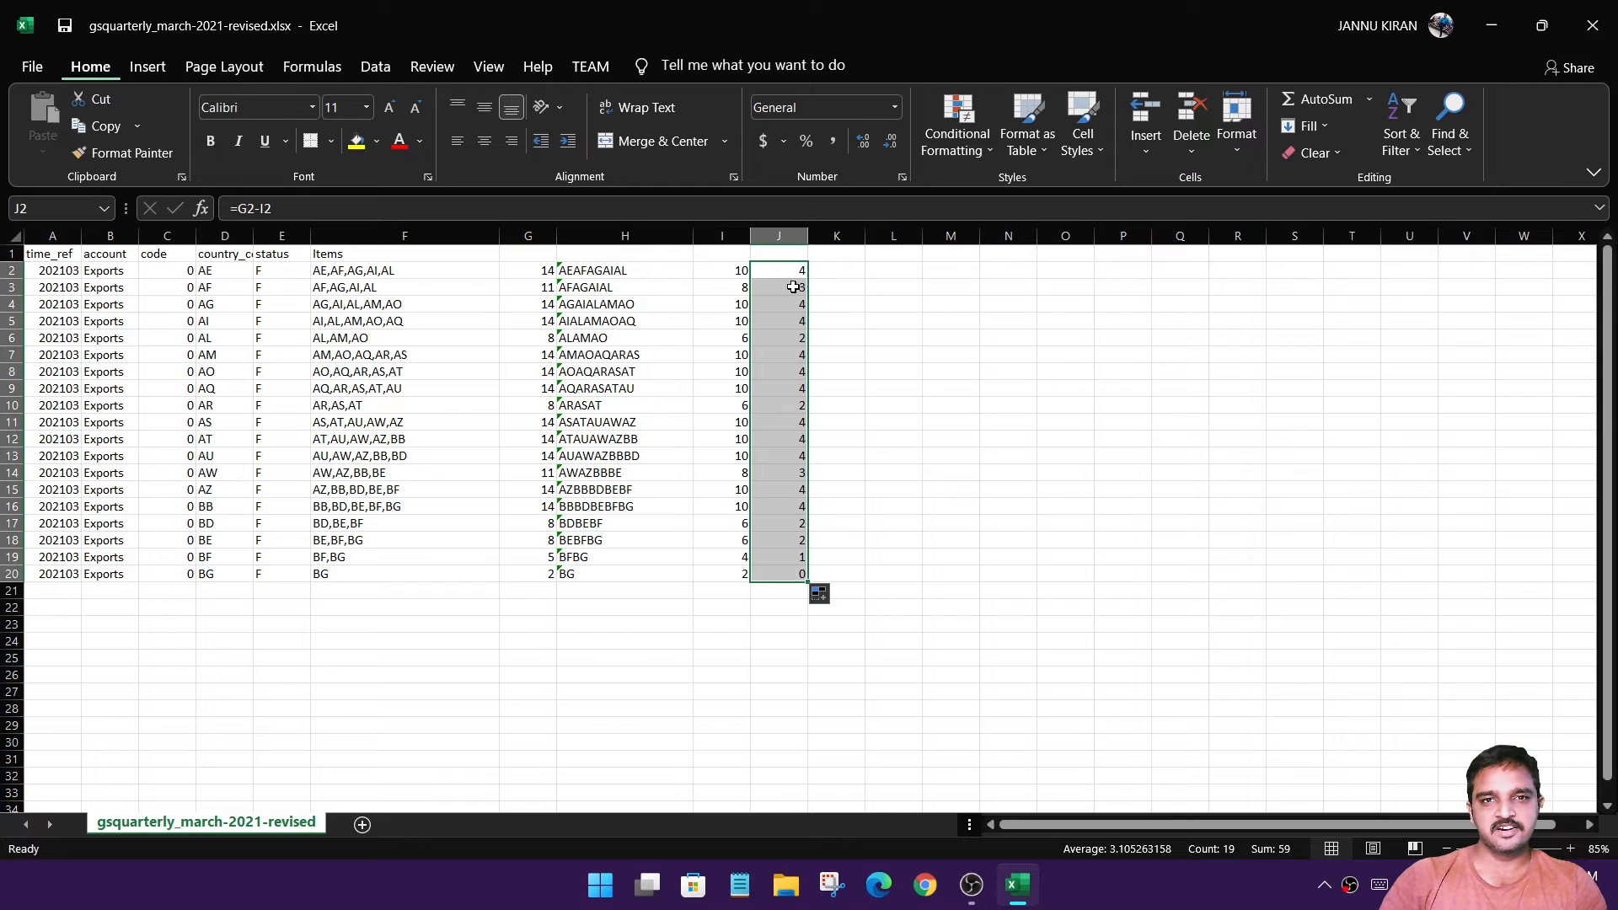
- Enter =J2+1 in cell K2 to get the number of items, and fill the formula down to K20
left_click(832, 265)
type("=")
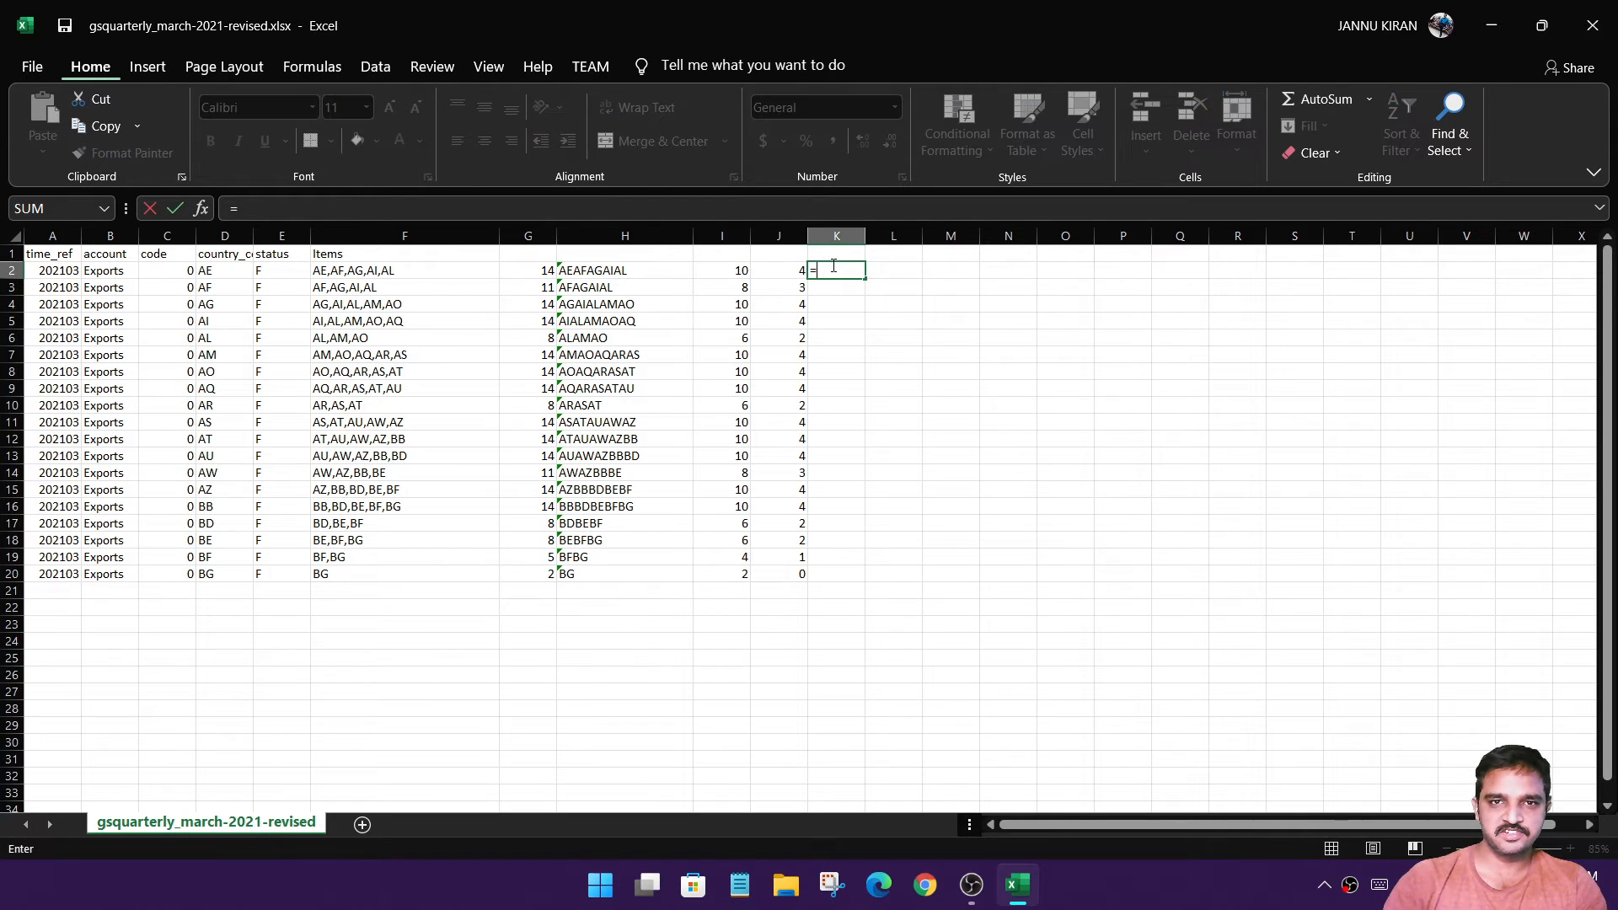
left_click(798, 270)
type("+1")
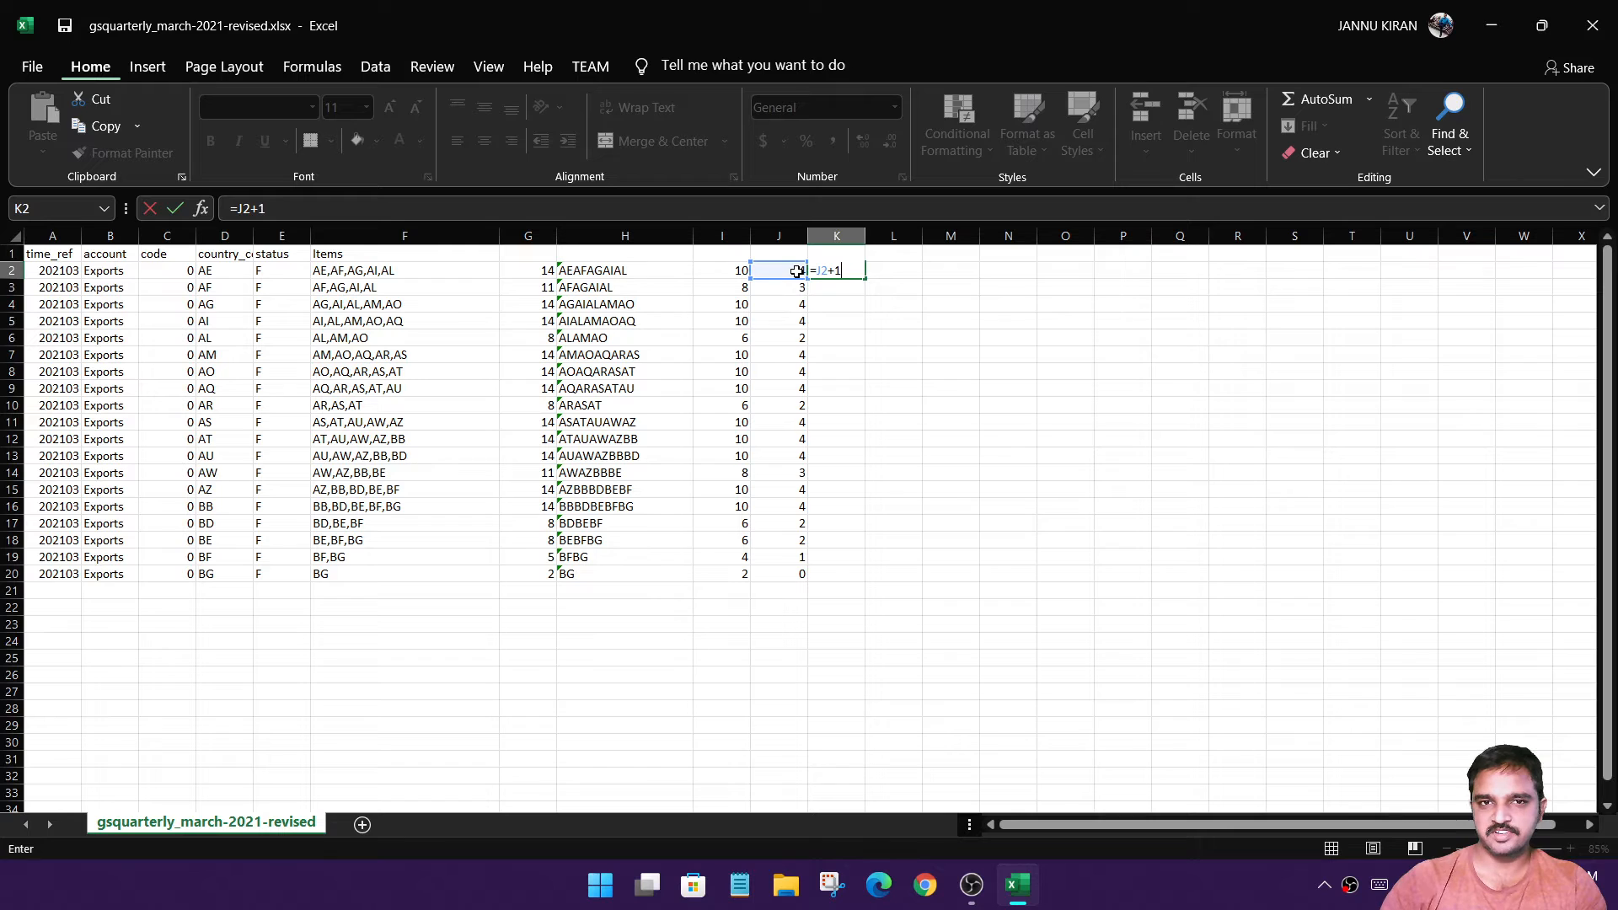
key("ctrl+Return")
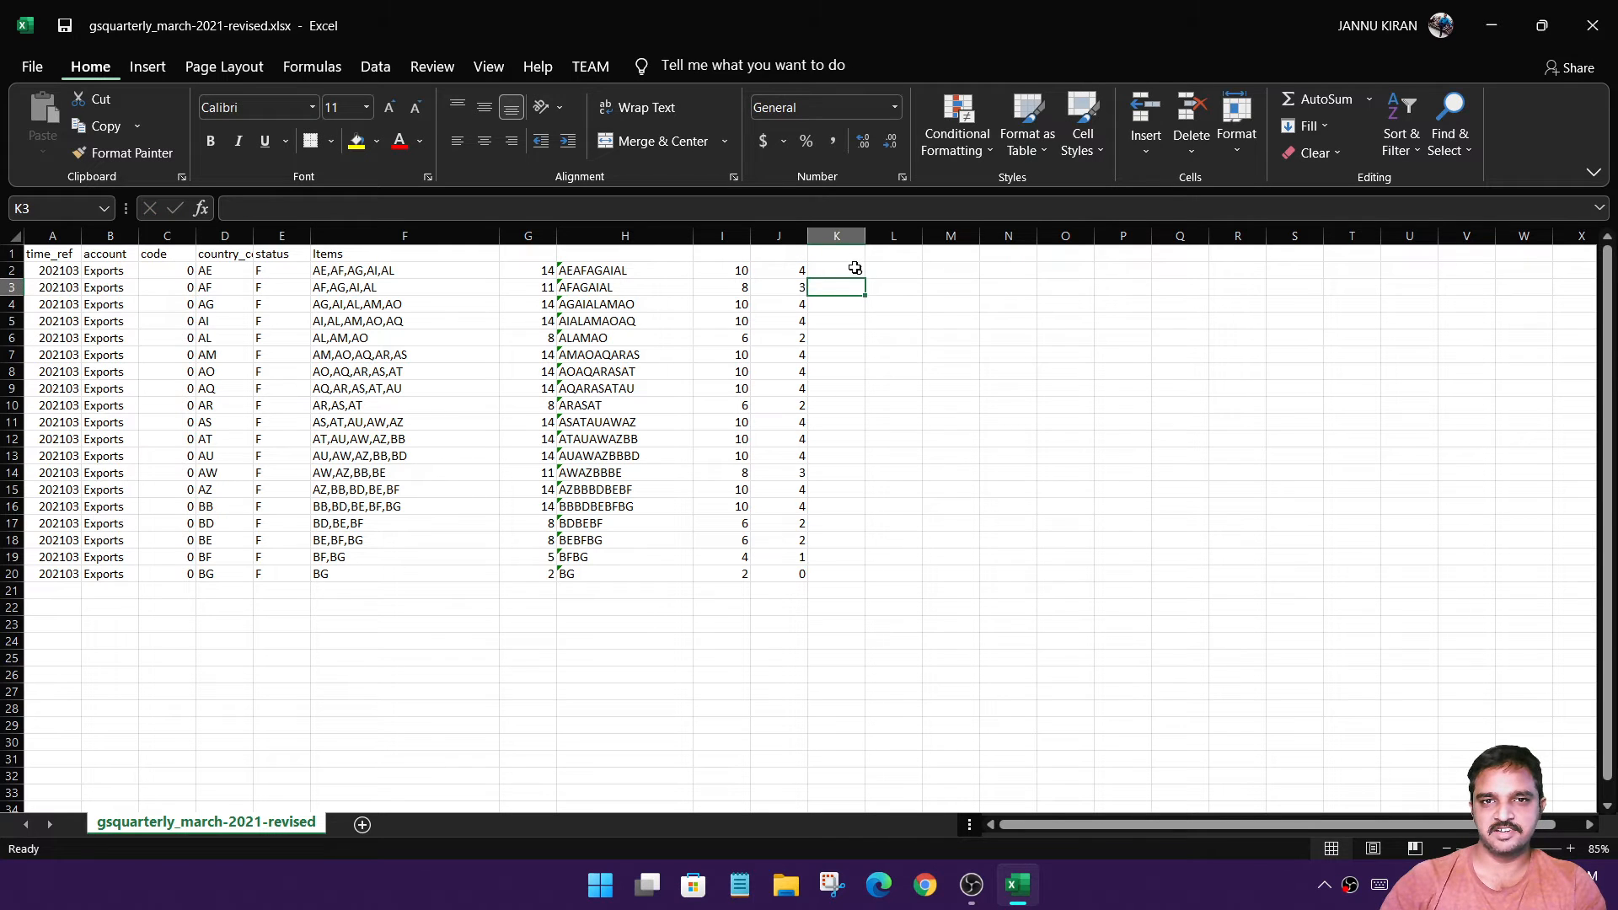
double_click(863, 278)
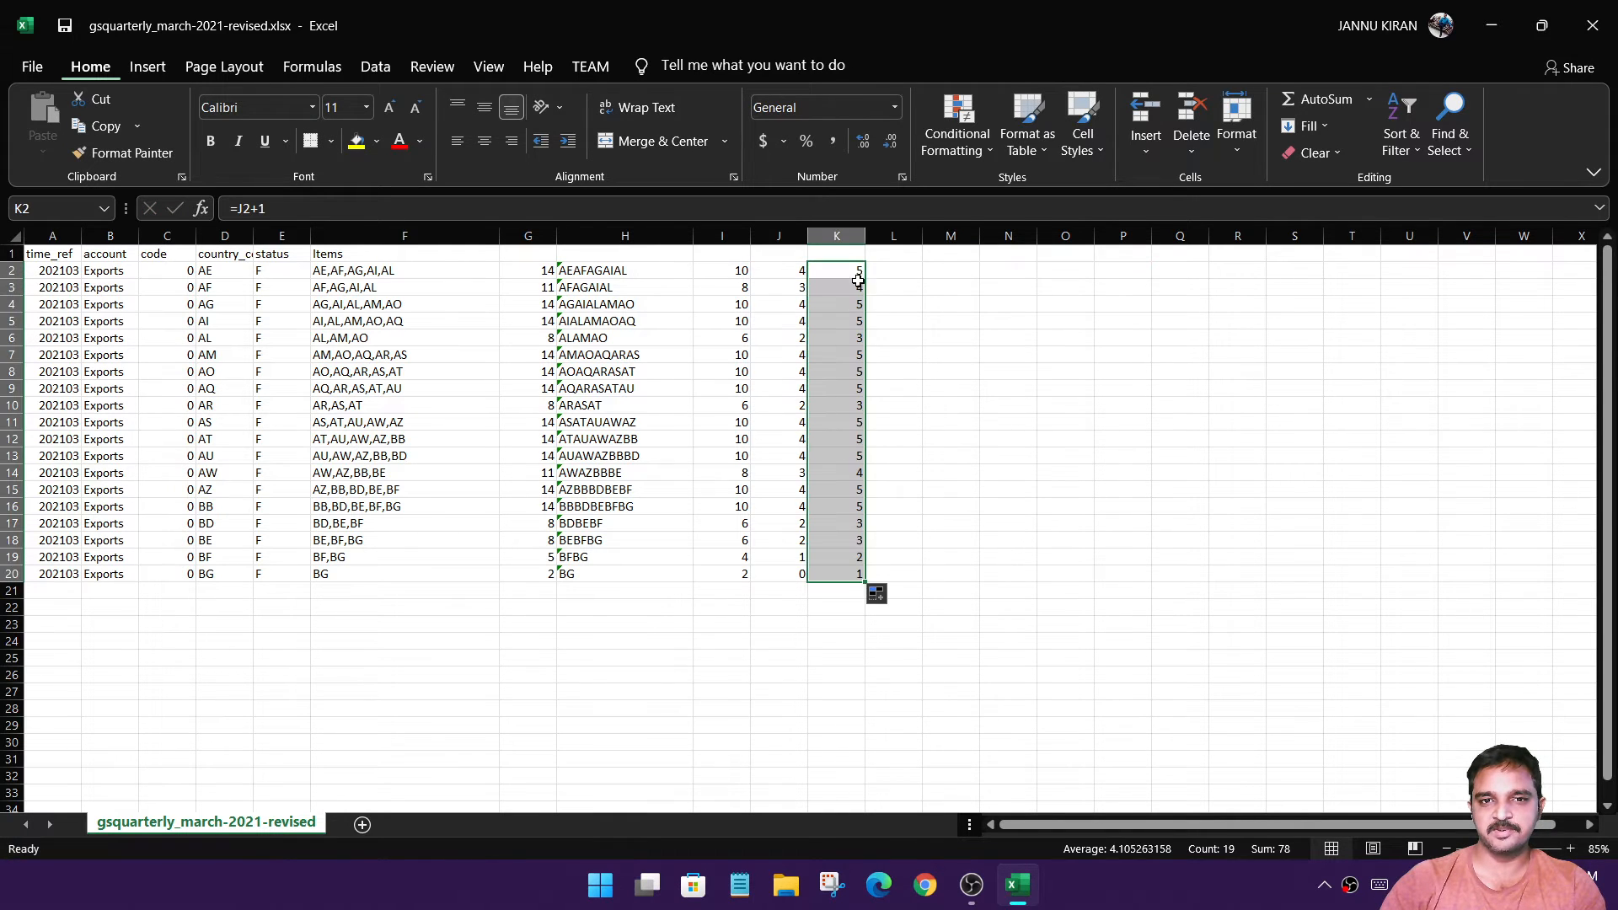
- Review the item counts in column K and the helper results in columns G to J
left_click(853, 303)
left_click_drag(837, 271, 846, 578)
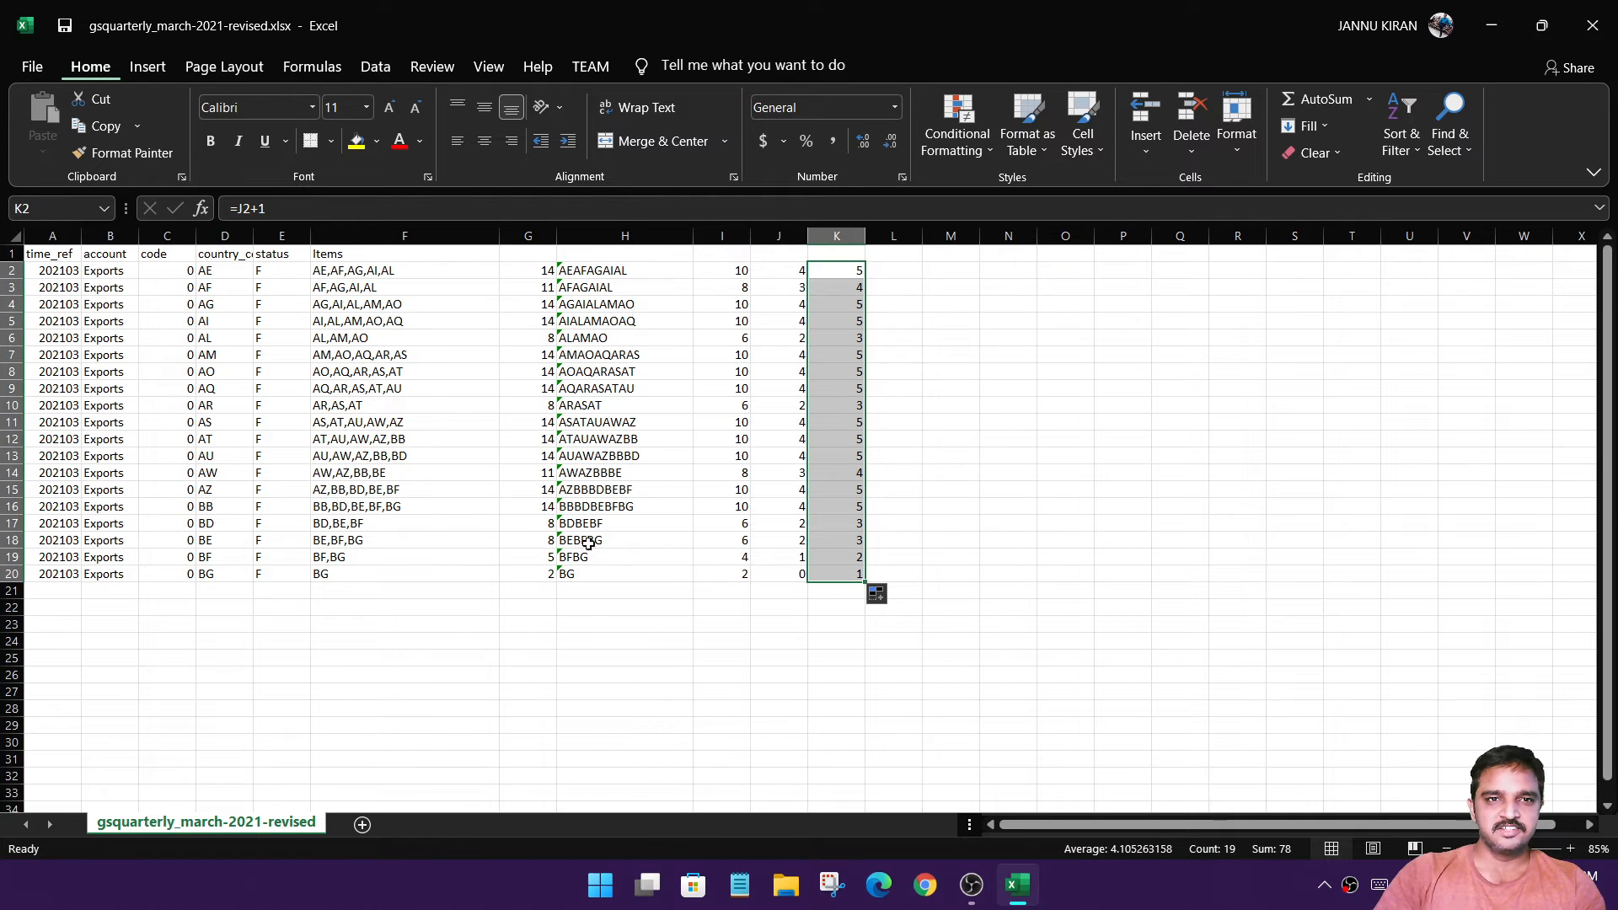
left_click(582, 489)
left_click(525, 321)
left_click(624, 287)
left_click(724, 288)
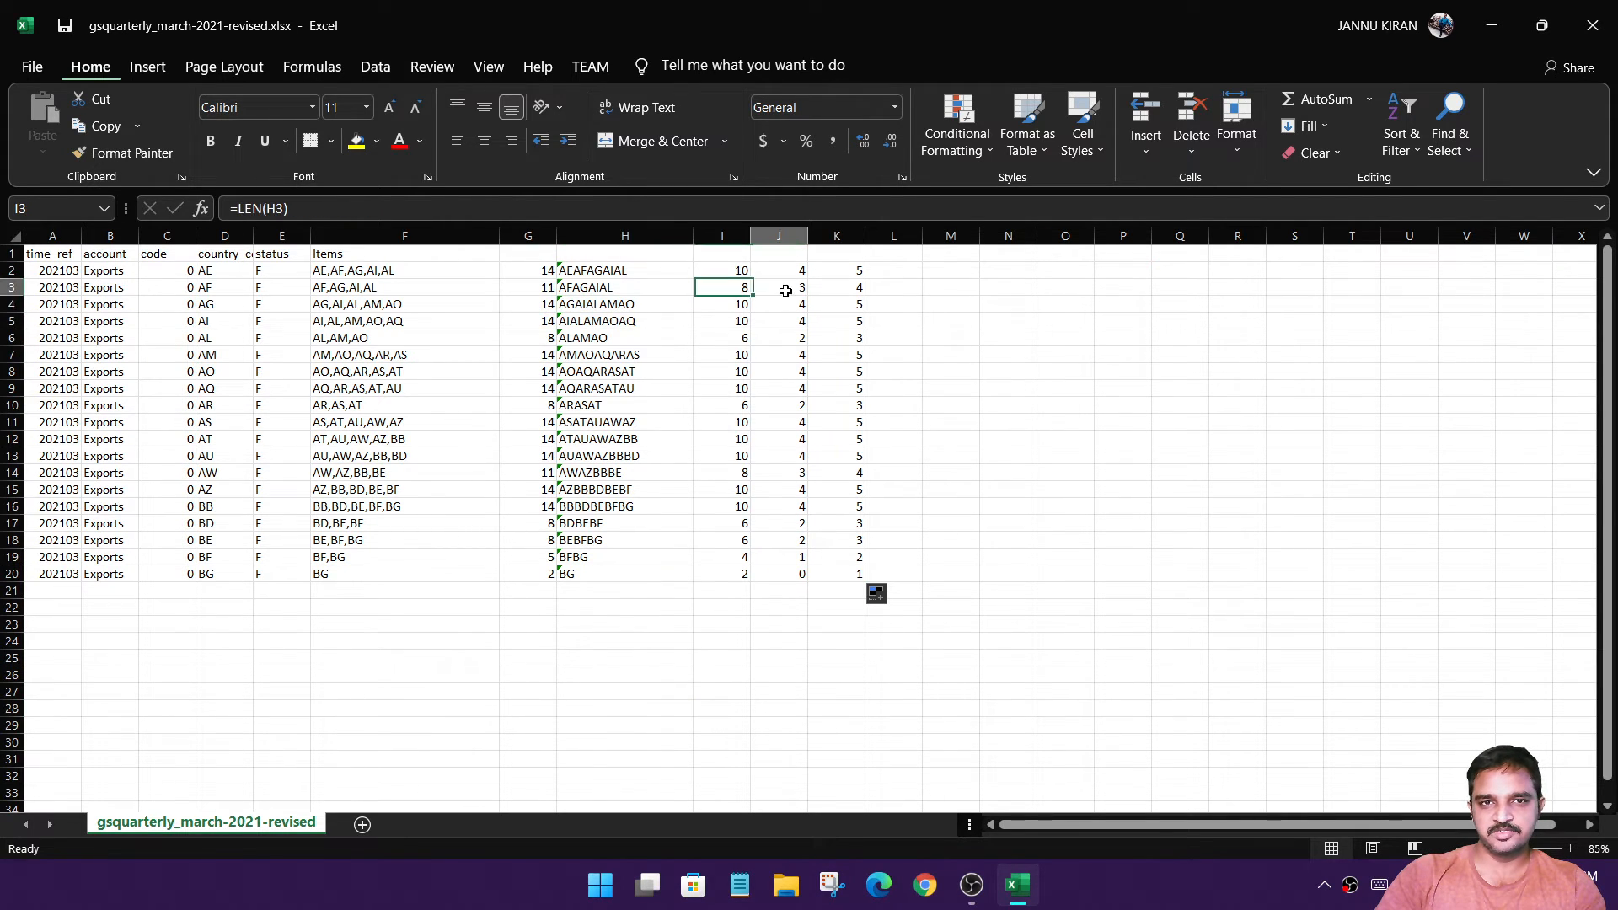
left_click(779, 287)
left_click(836, 288)
left_click(966, 393)
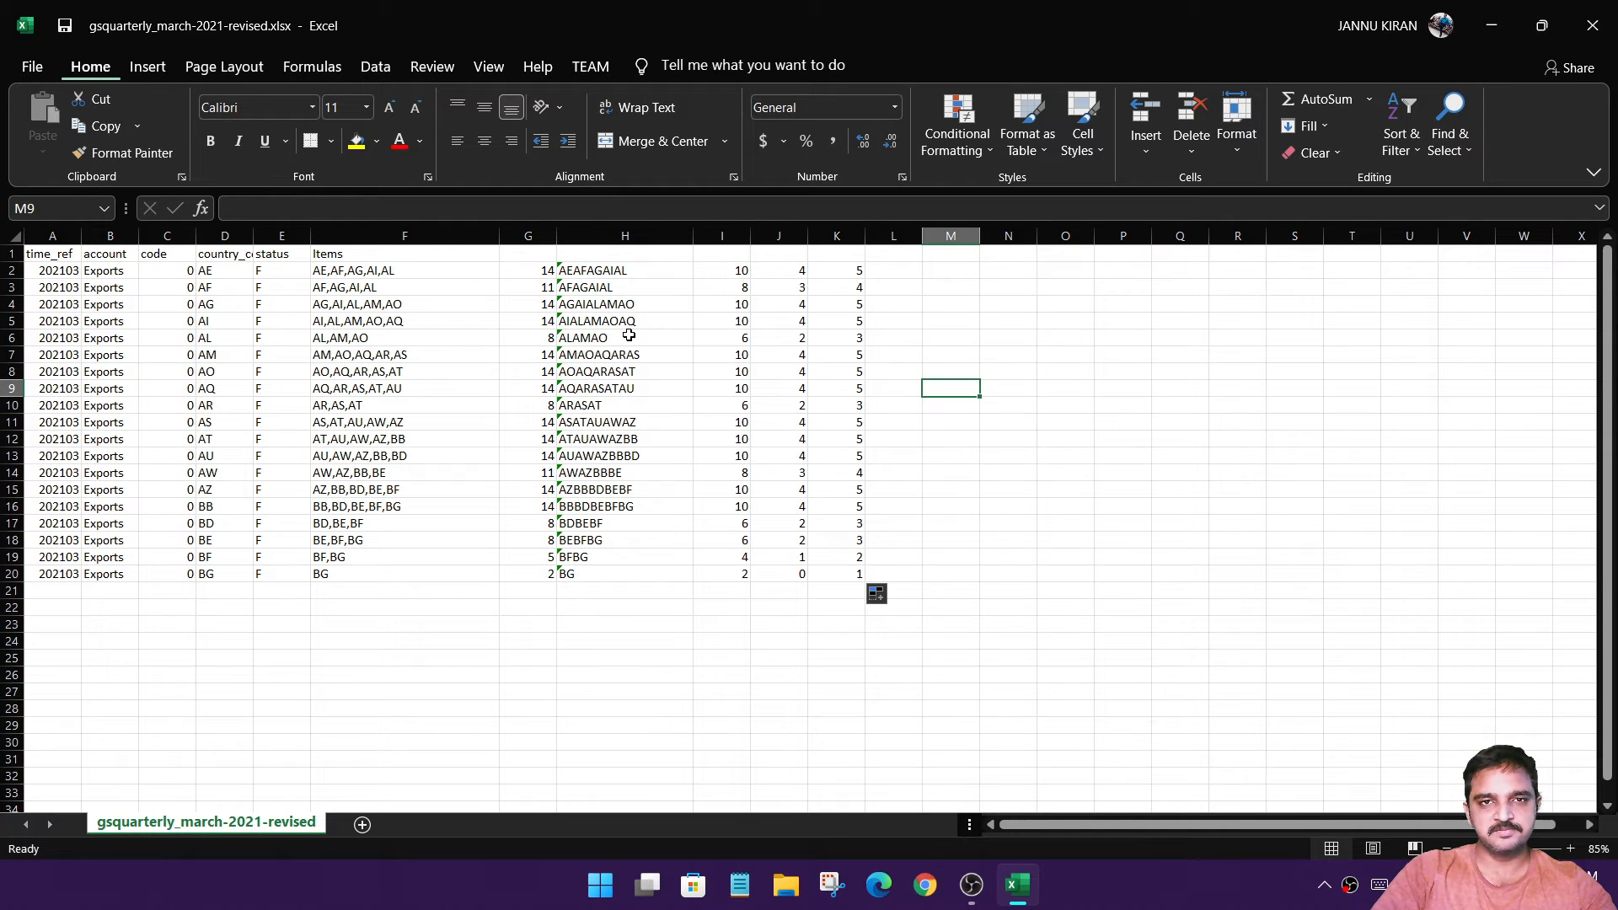
- Show the sheet's formulas to inspect columns G to K, and switch back to showing values
key("ctrl+grave")
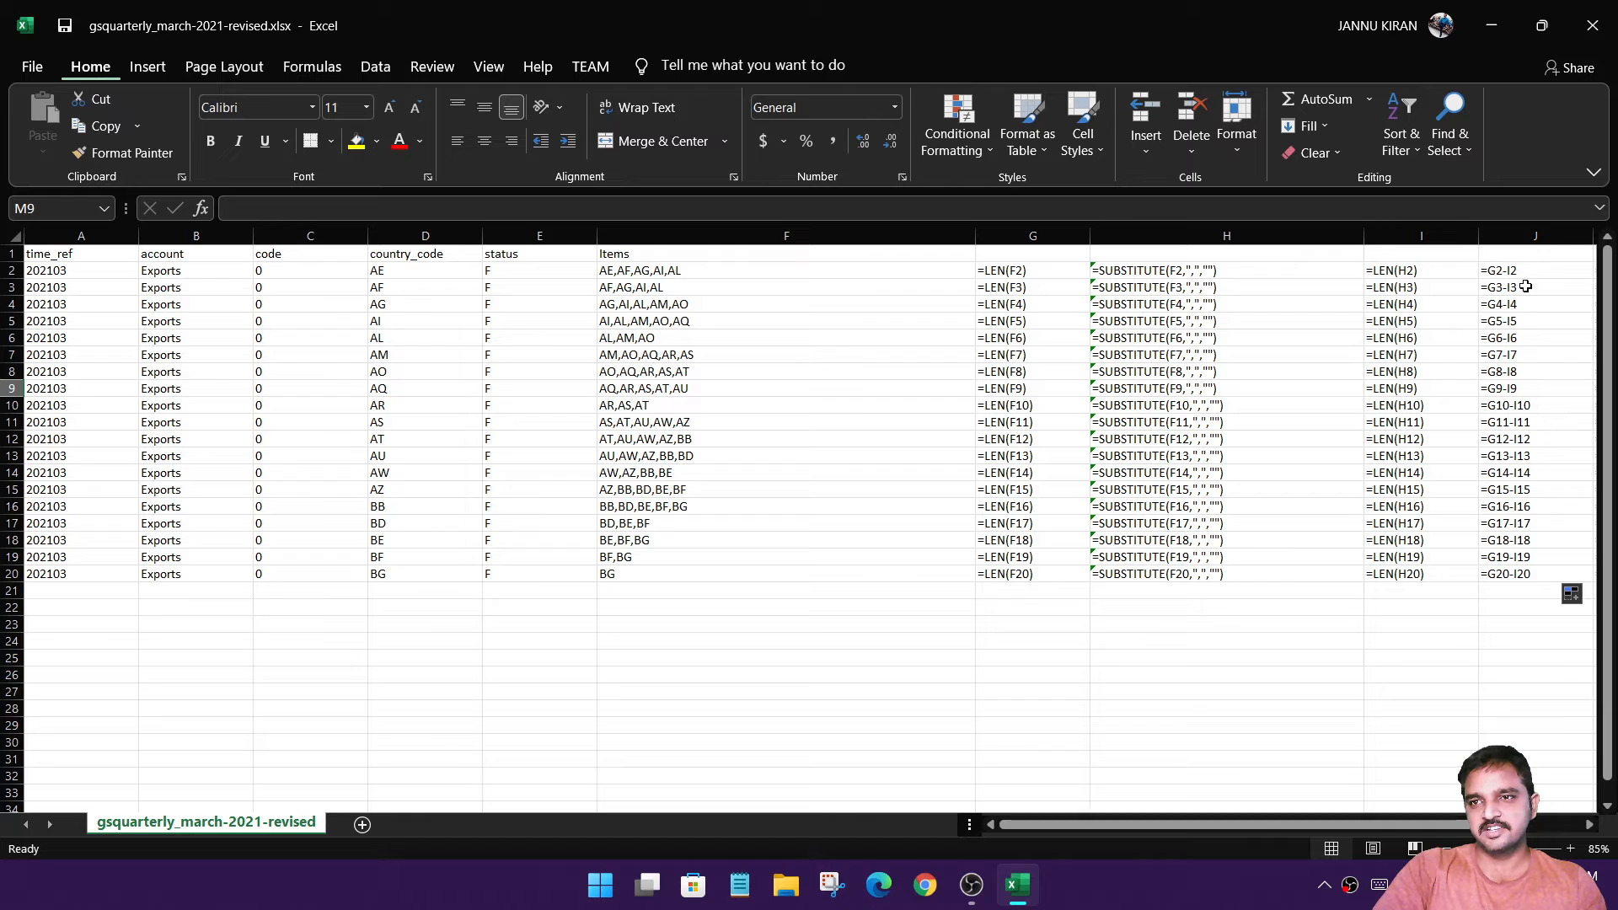
left_click_drag(1386, 825, 1439, 822)
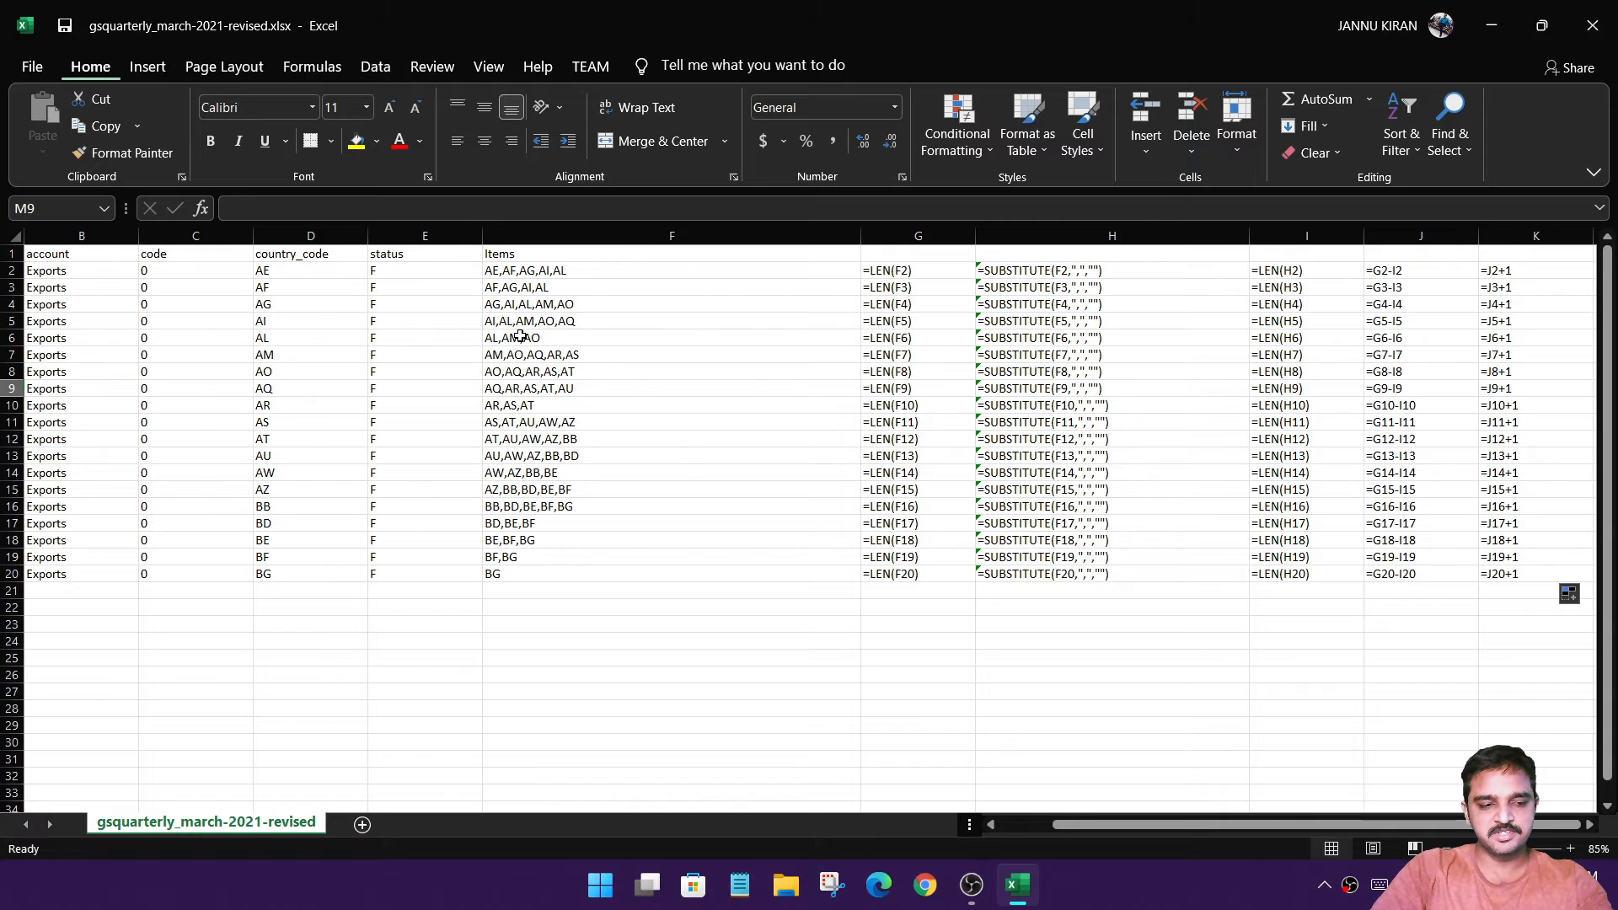
key("ctrl+grave")
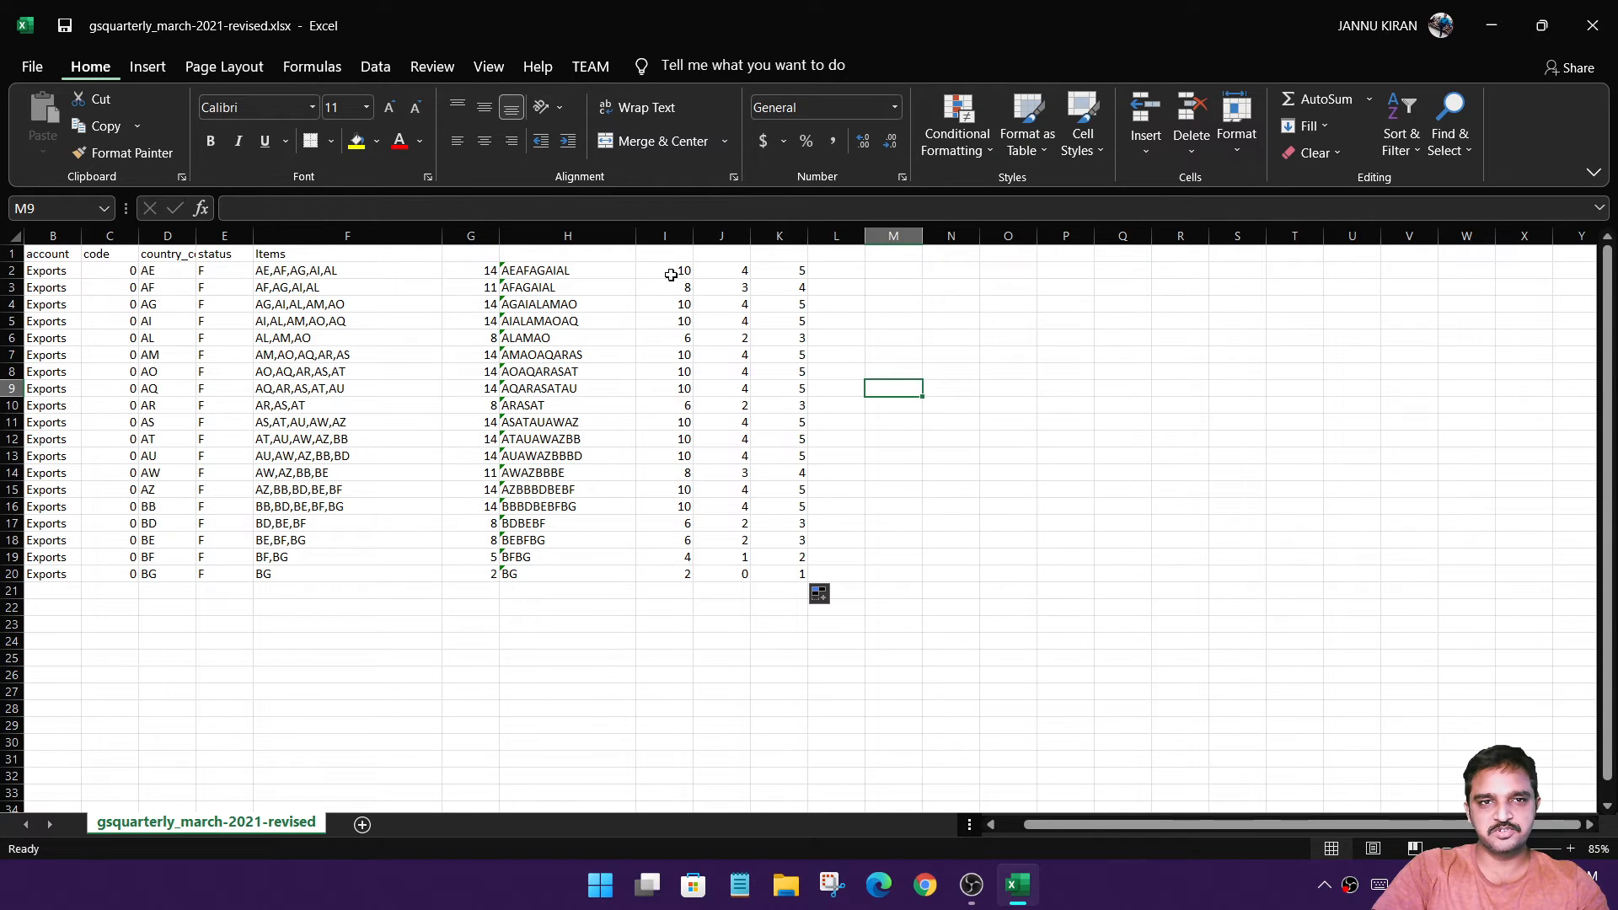
- Clear the contents of the helper columns I to L, as well as those of columns G and H
left_click_drag(681, 231, 819, 232)
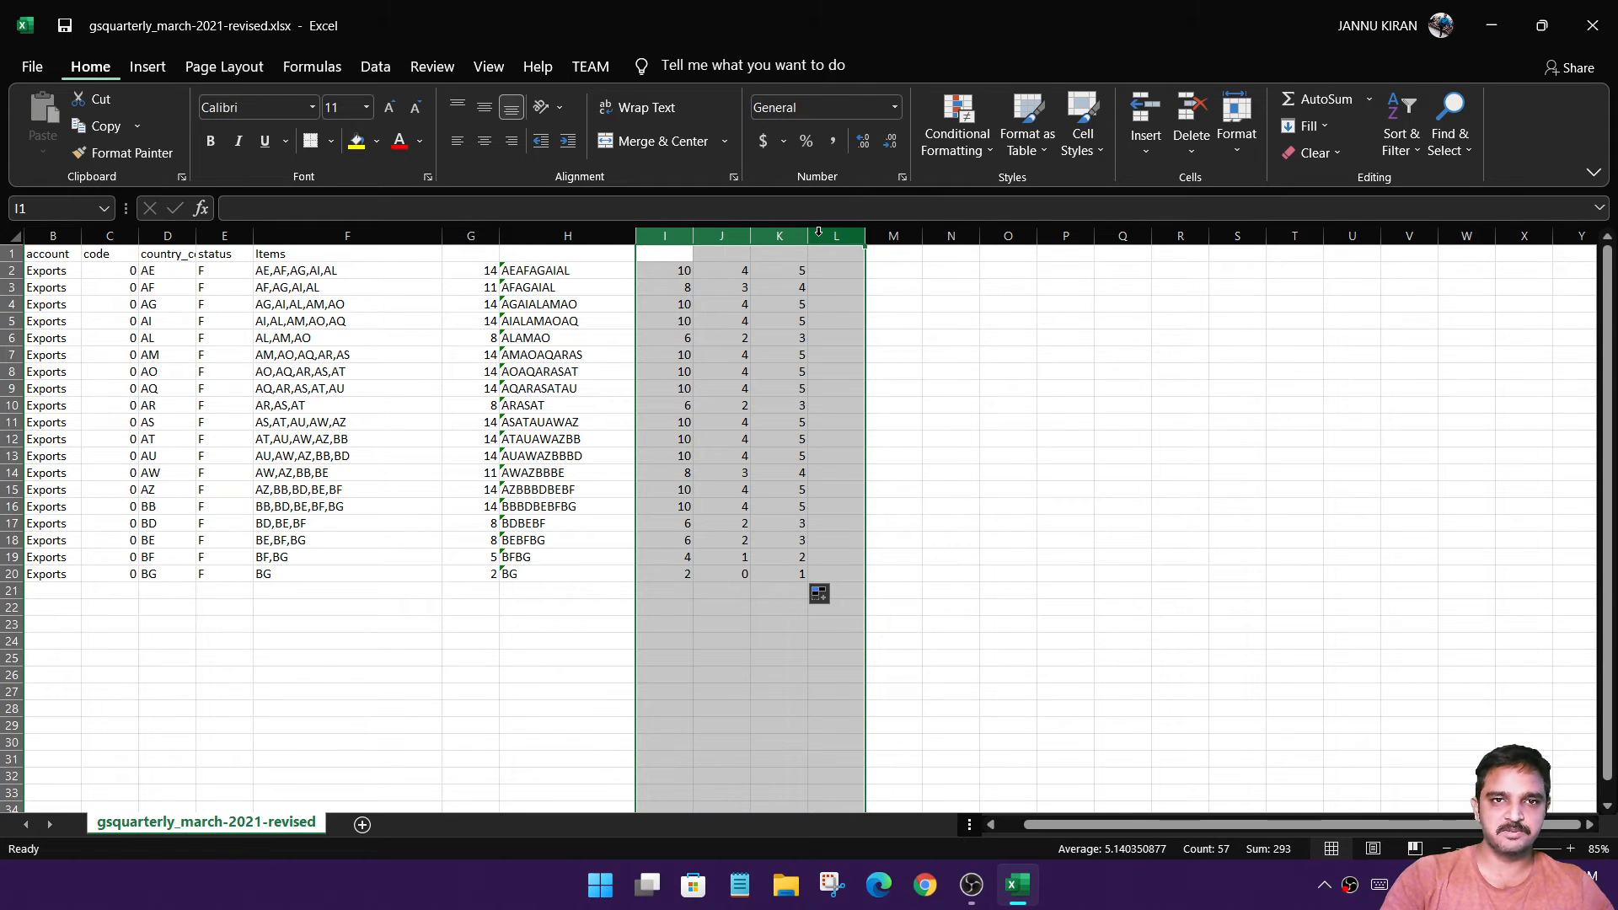
key("Delete")
left_click(741, 394)
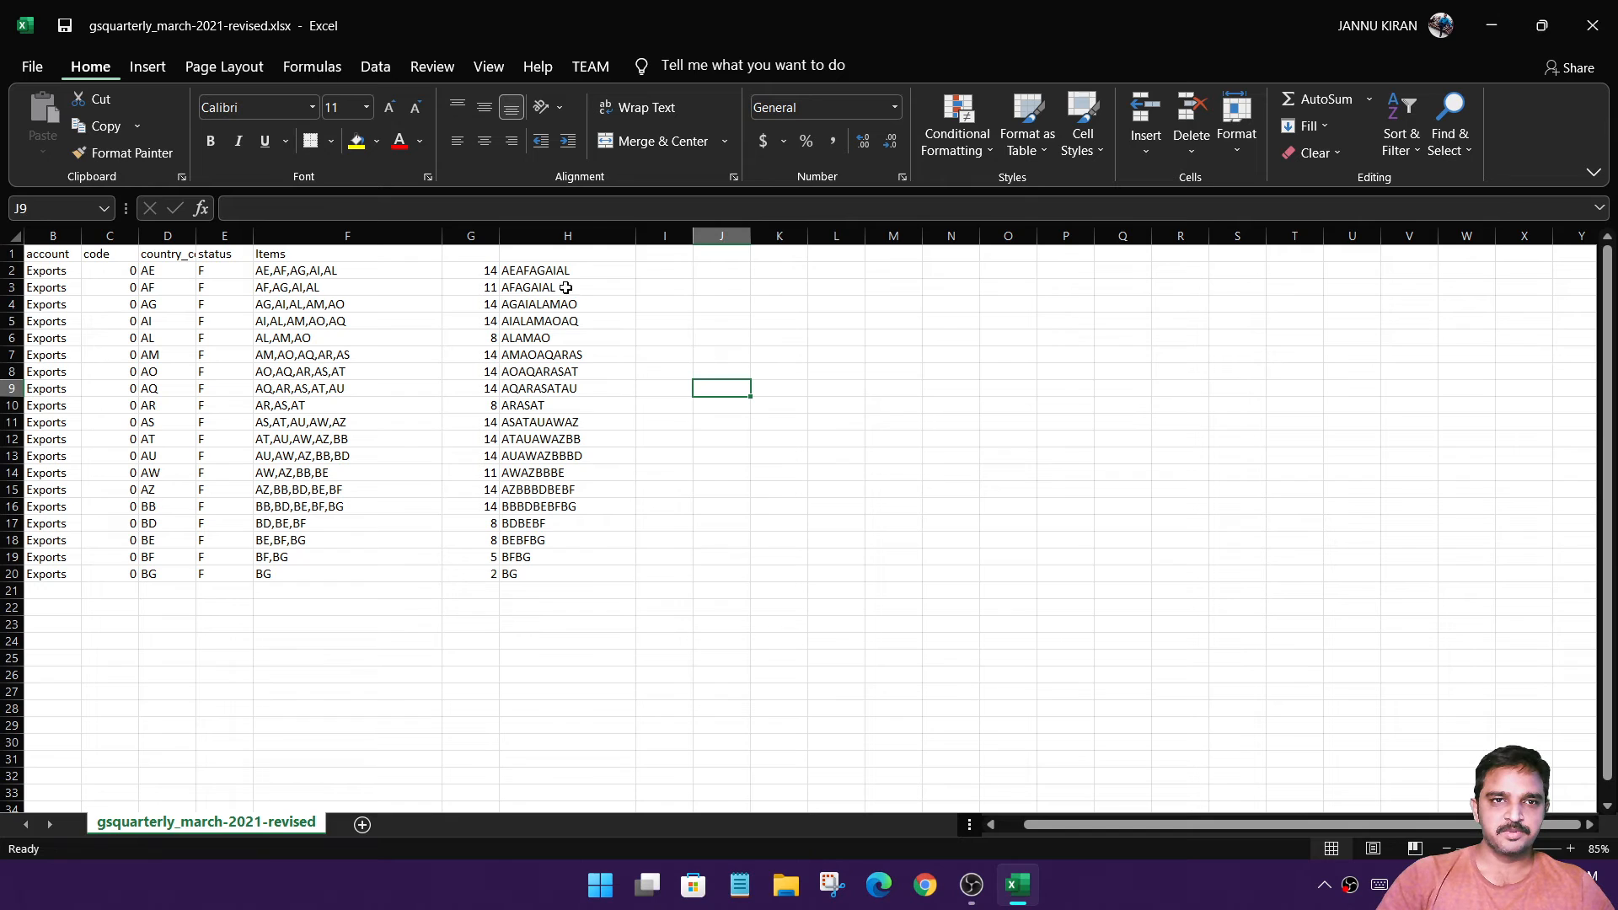
left_click(575, 270)
left_click(473, 236)
left_click_drag(473, 236, 556, 236)
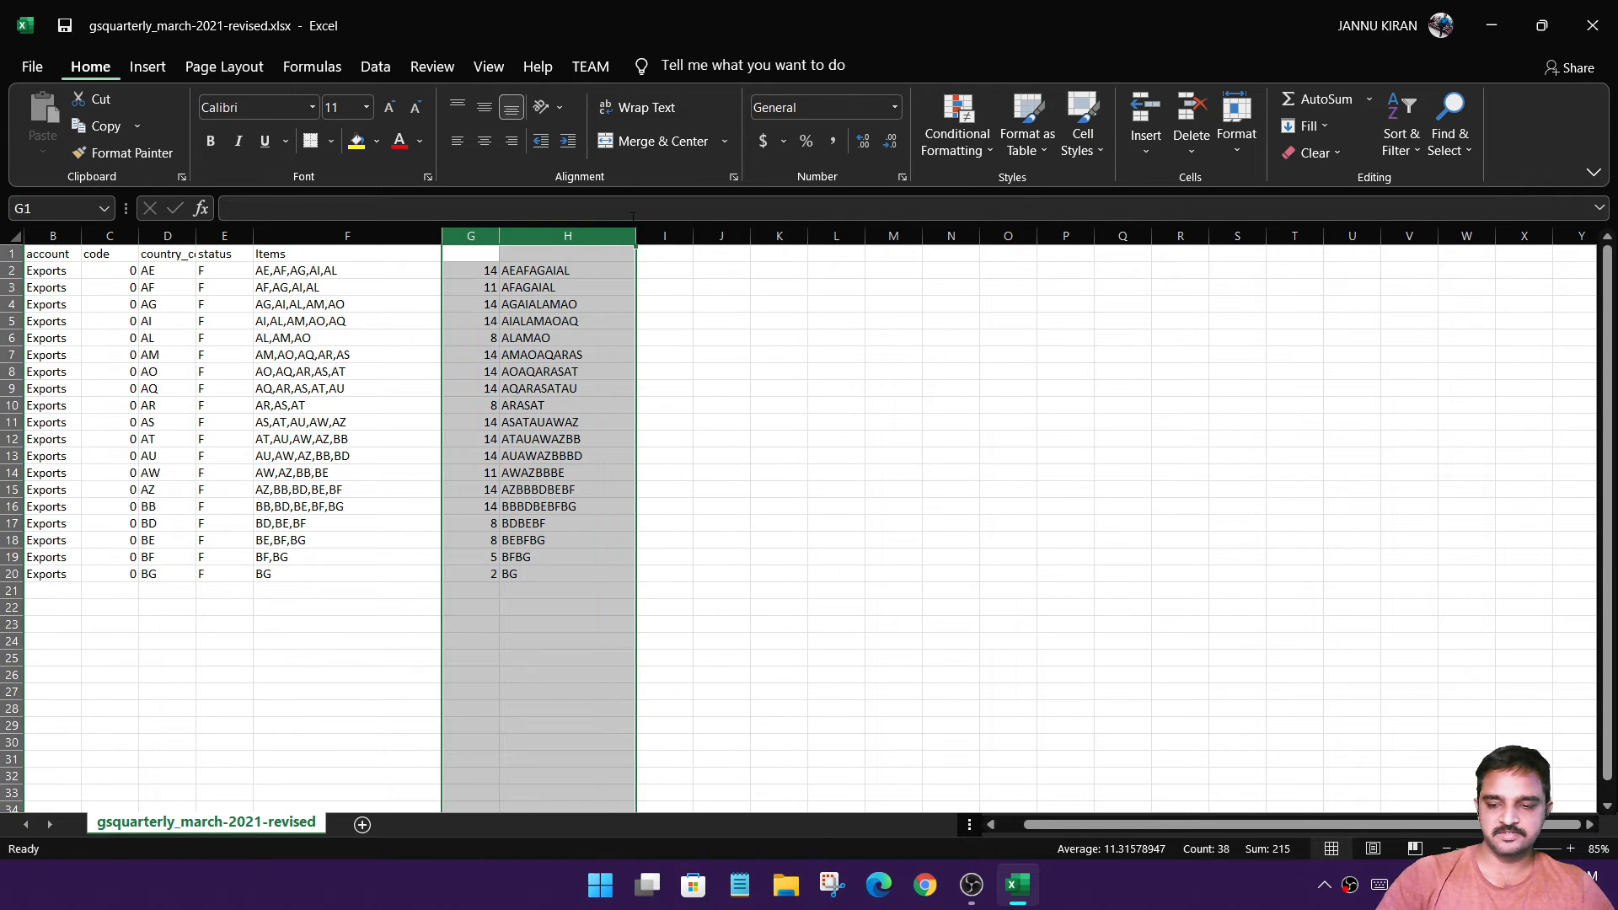
key("Delete")
left_click_drag(750, 424, 705, 406)
- Enter the combined item-count formula =LEN(F2)-LEN(SUBSTITUTE(F2,",",""))+1 in cell G2
left_click(485, 272)
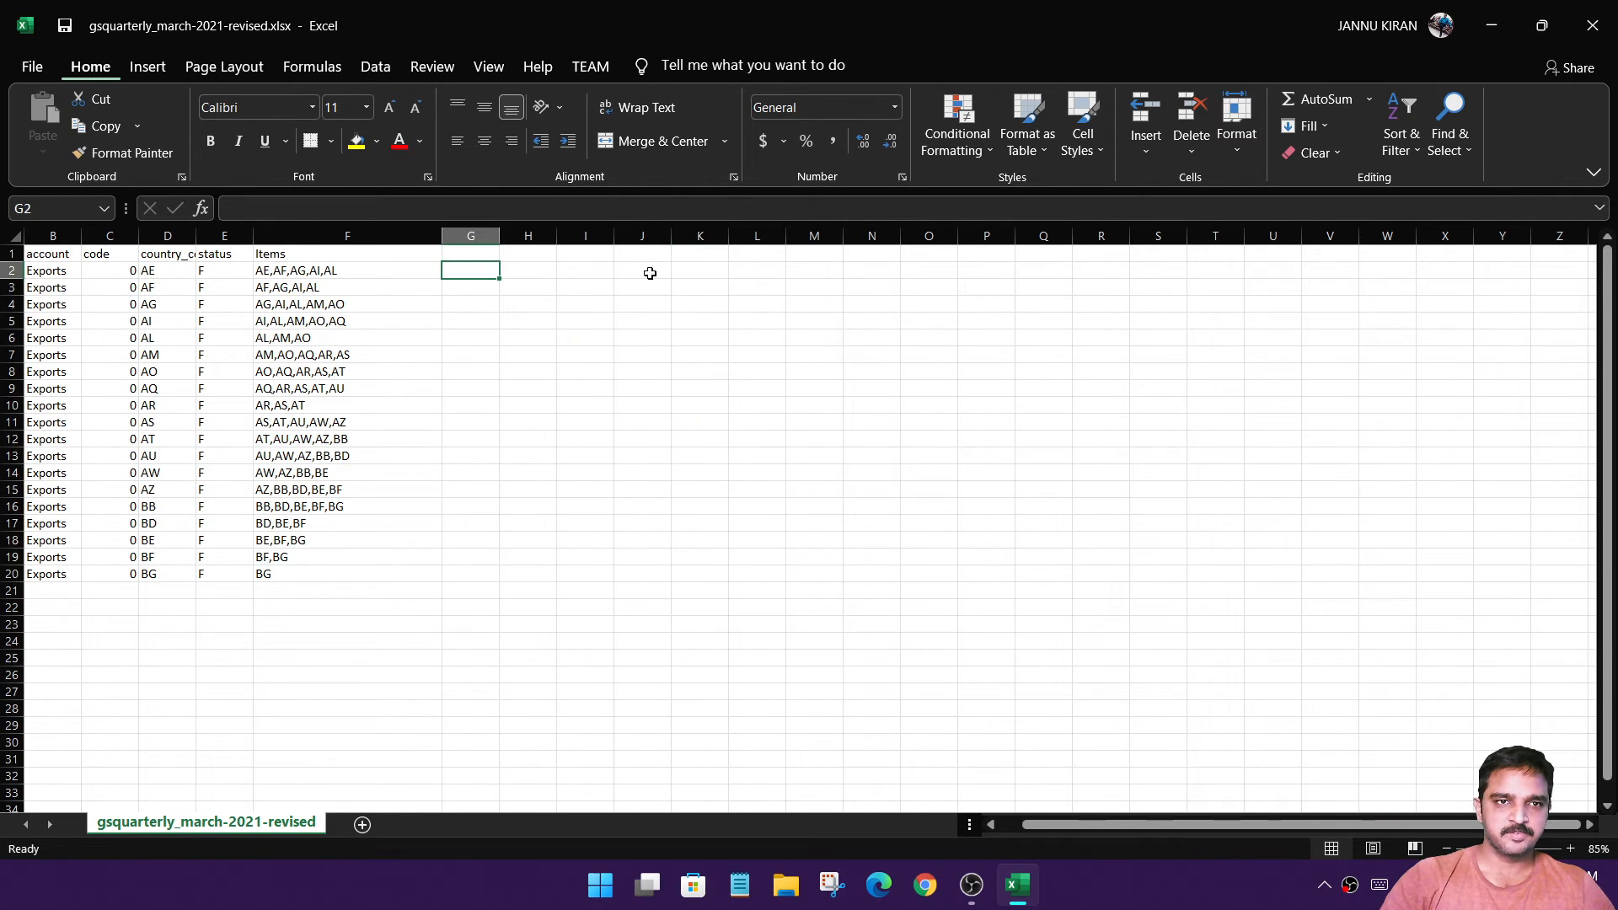
type("=")
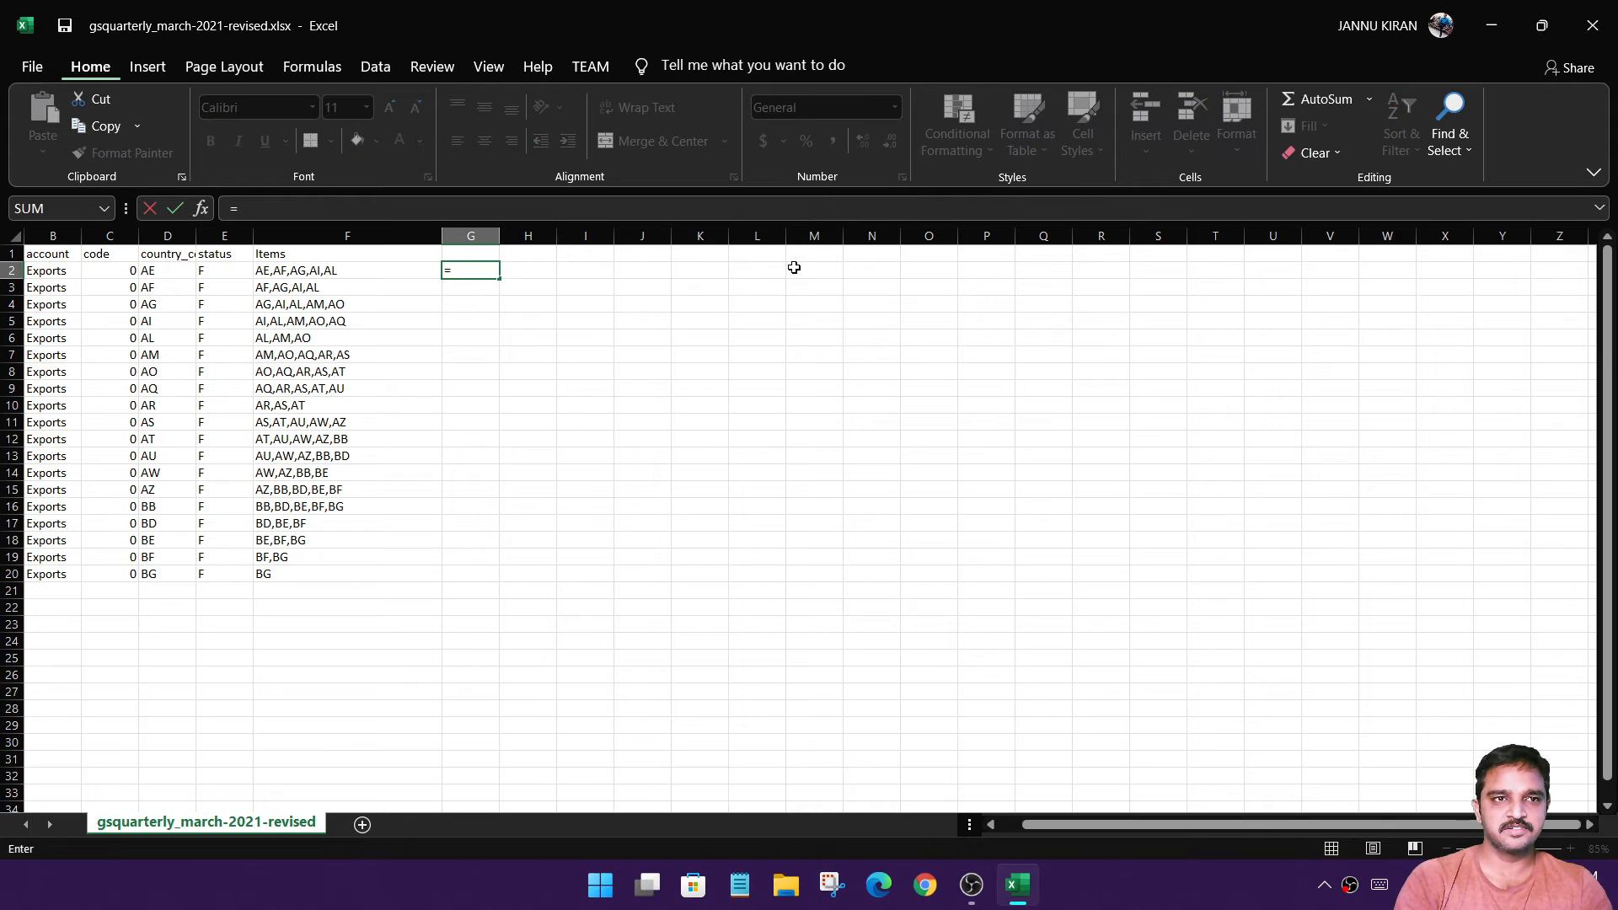
type("len(")
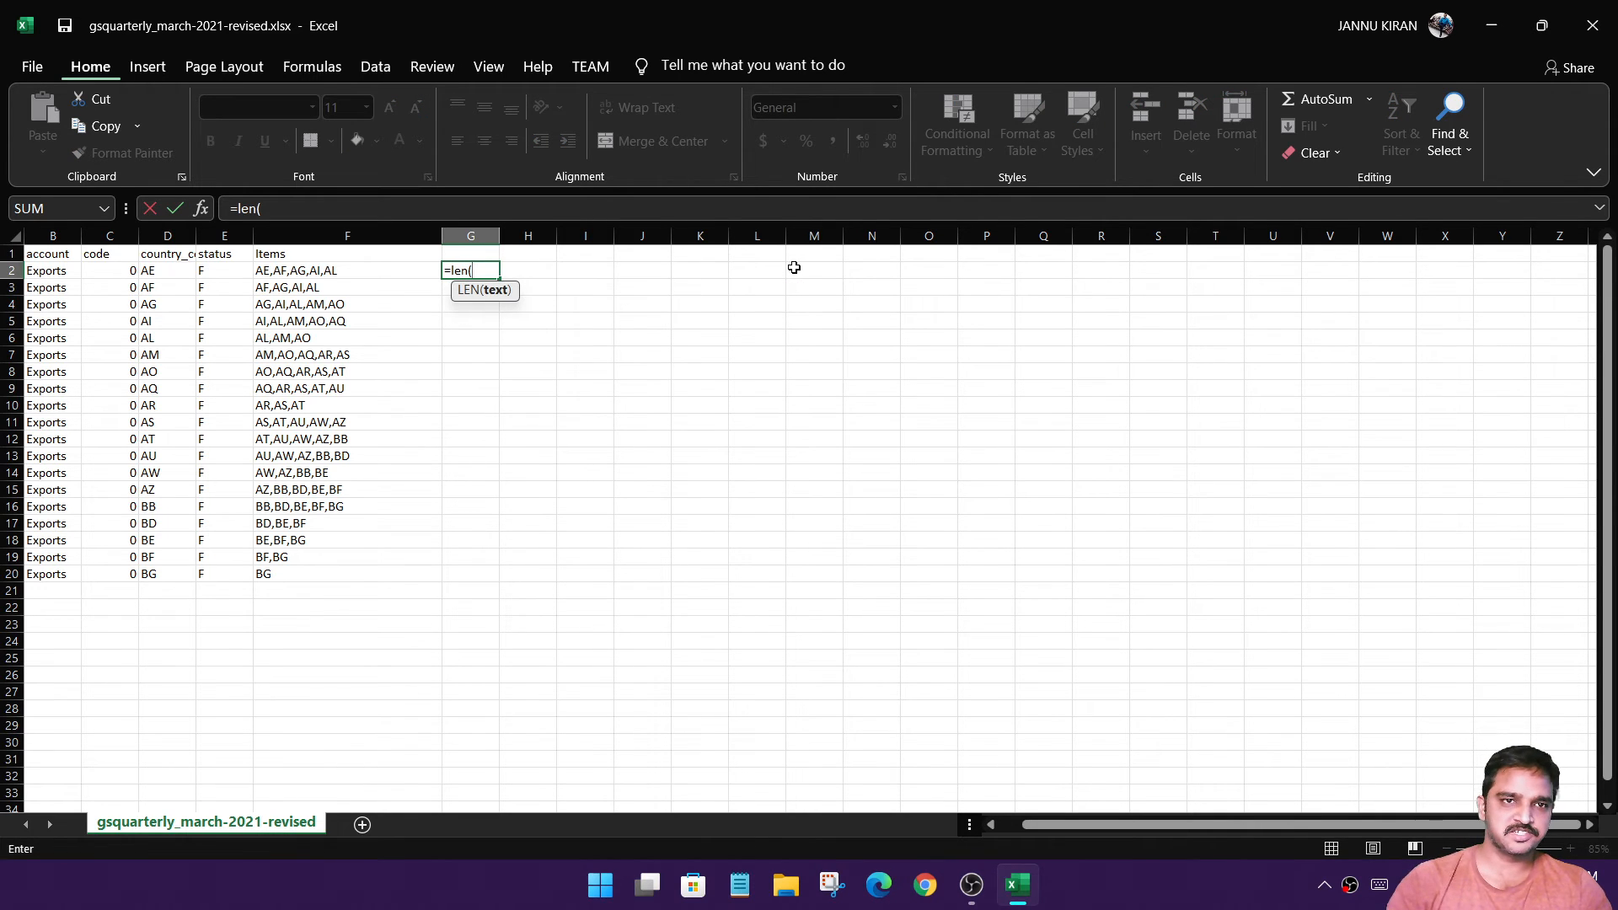
left_click(337, 271)
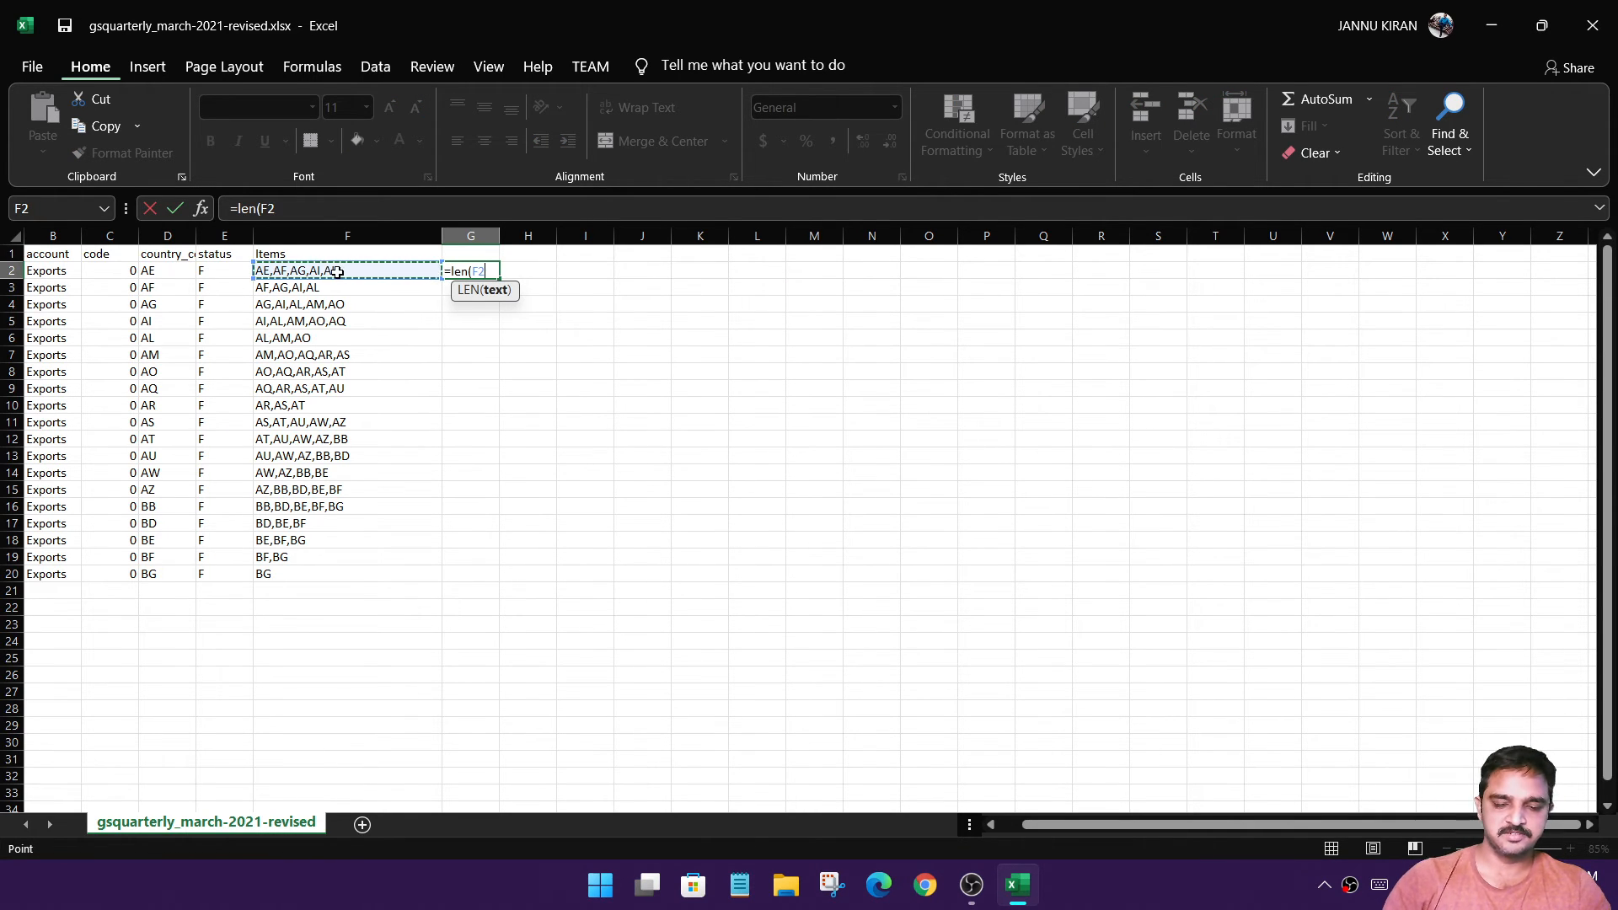
type(")")
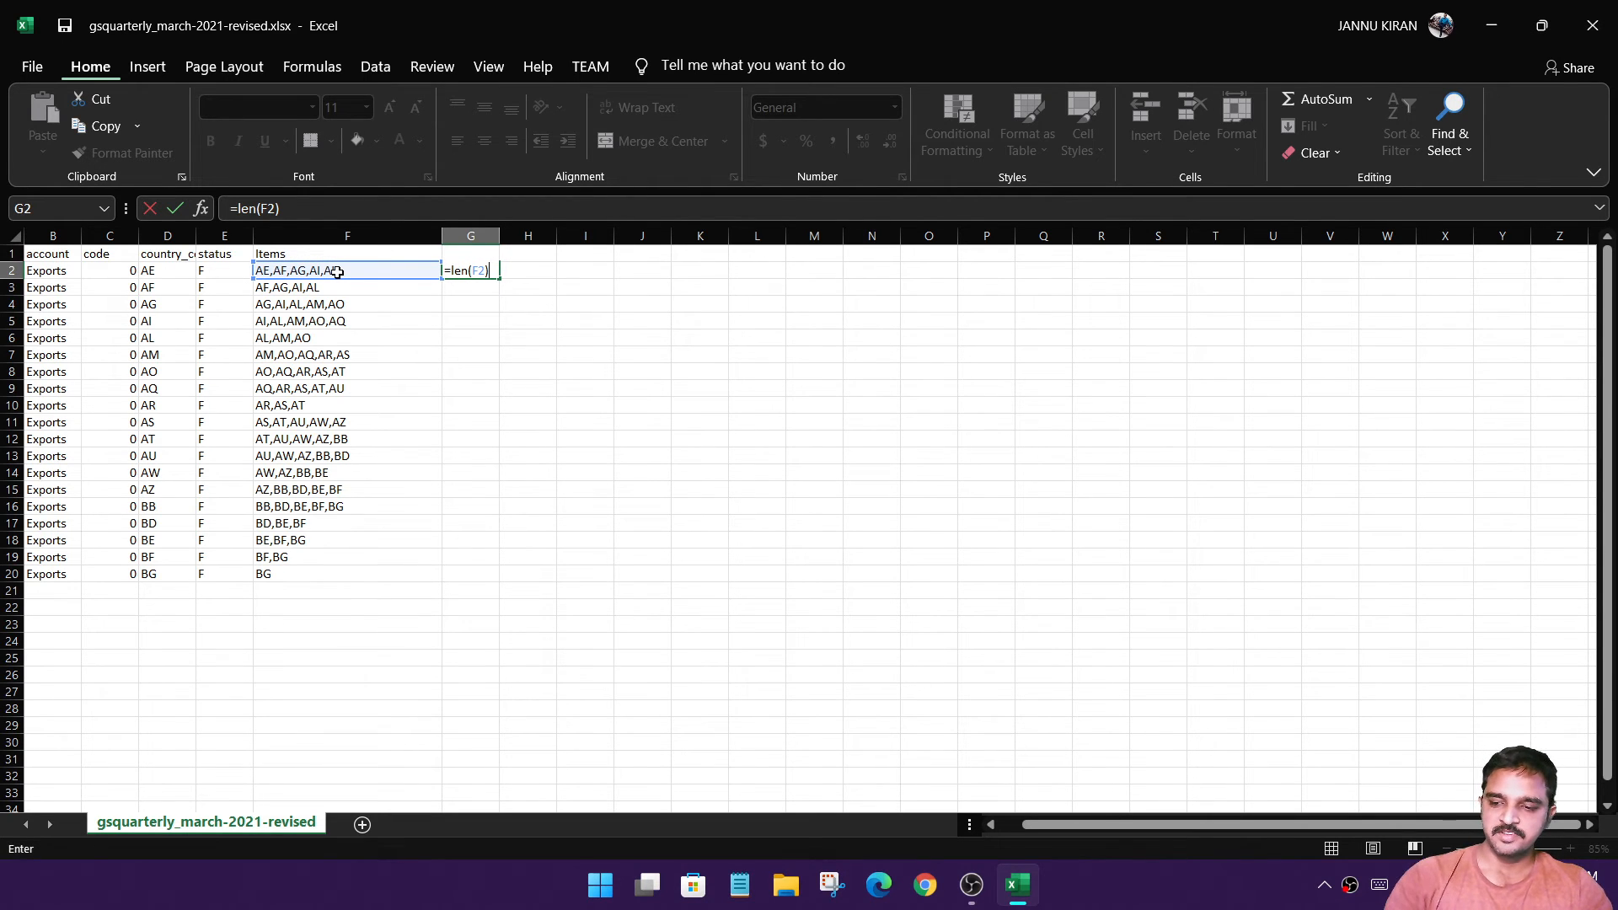
type("-len(")
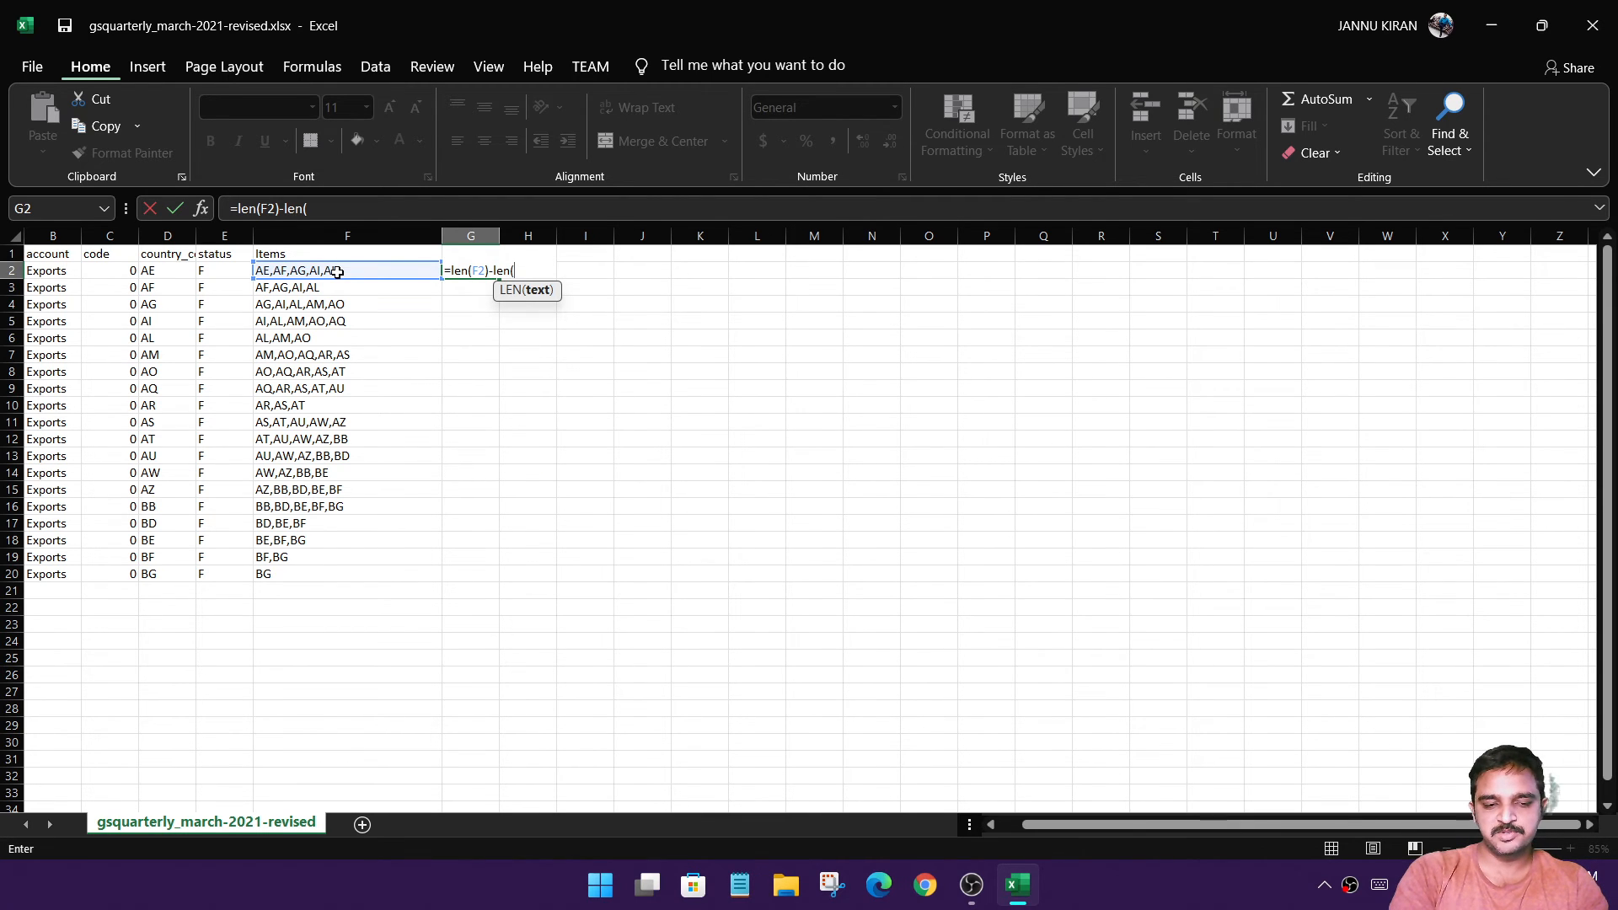
type("sub")
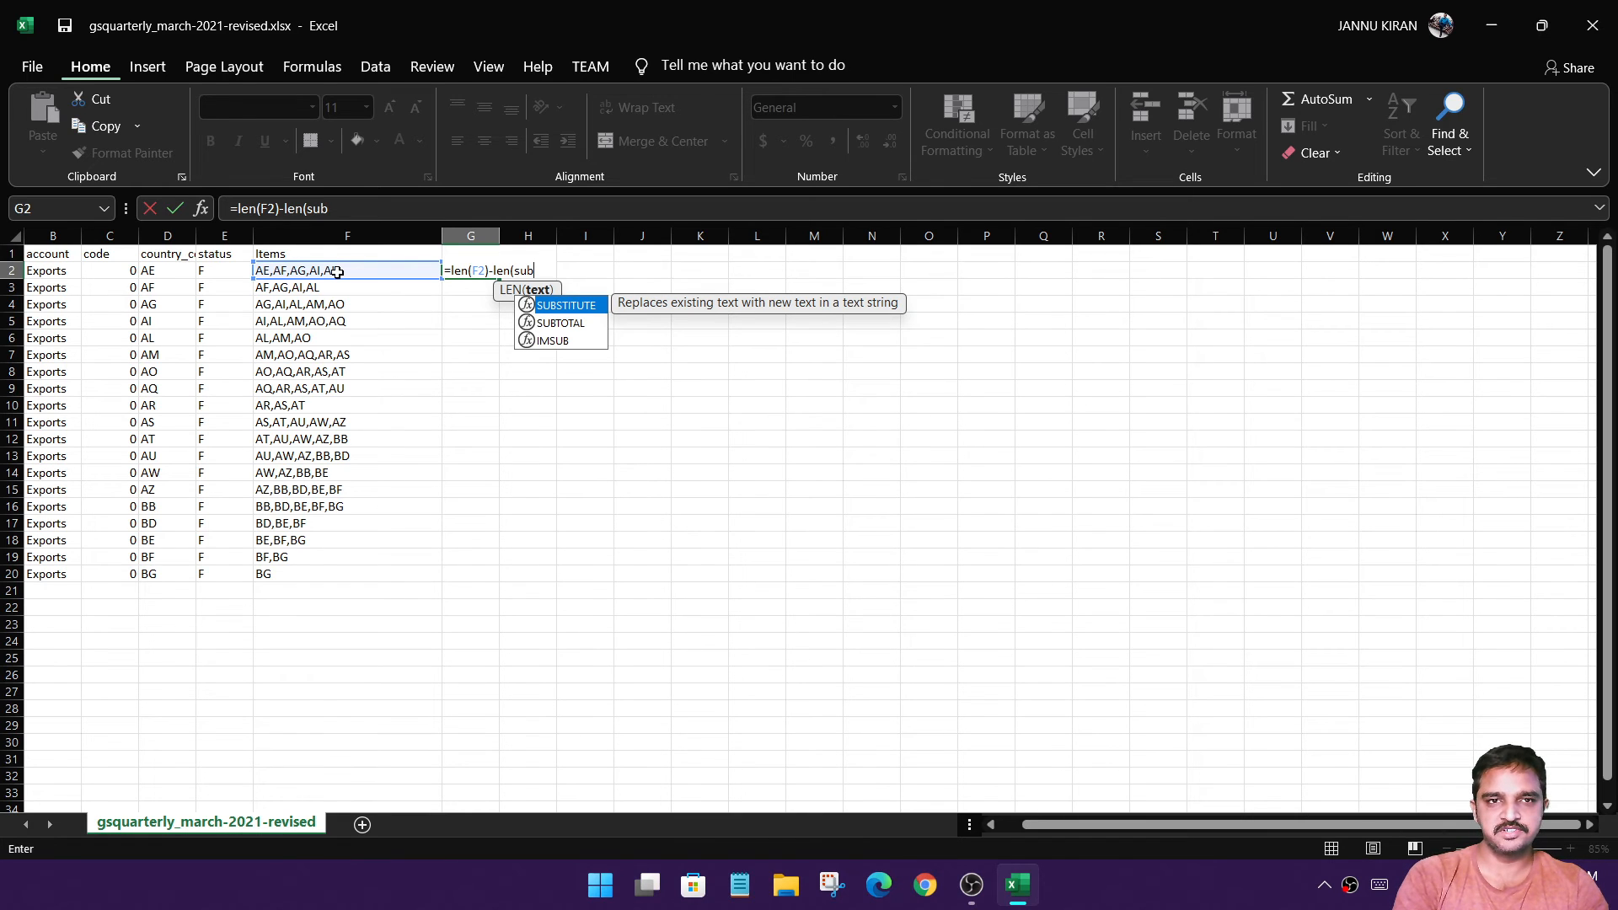
key("Tab")
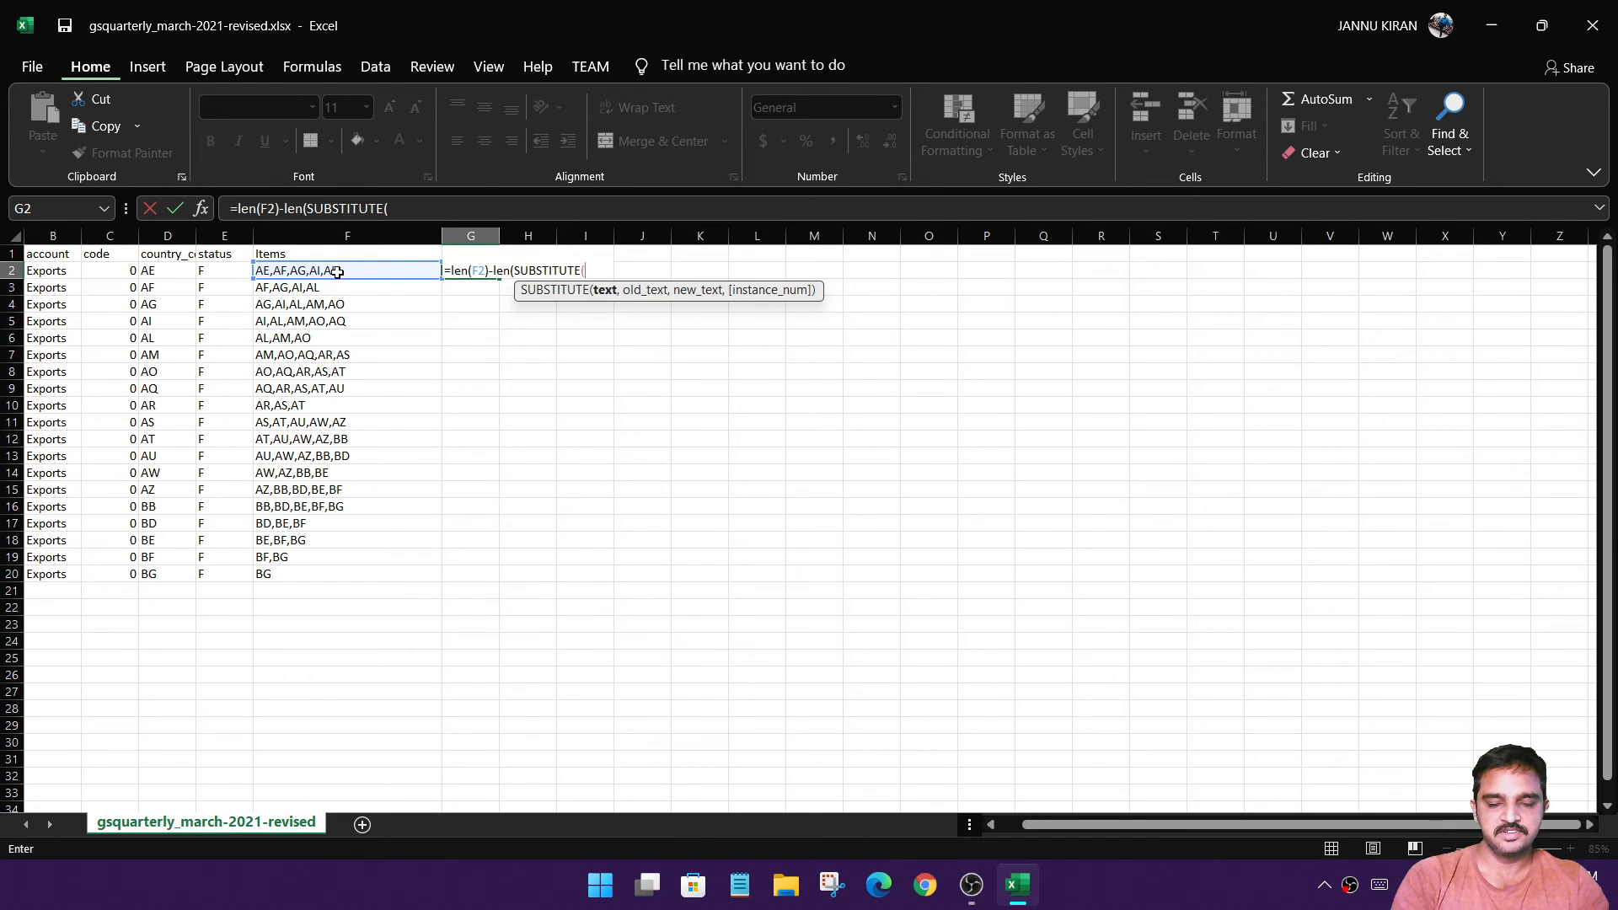
left_click(337, 271)
type(",")
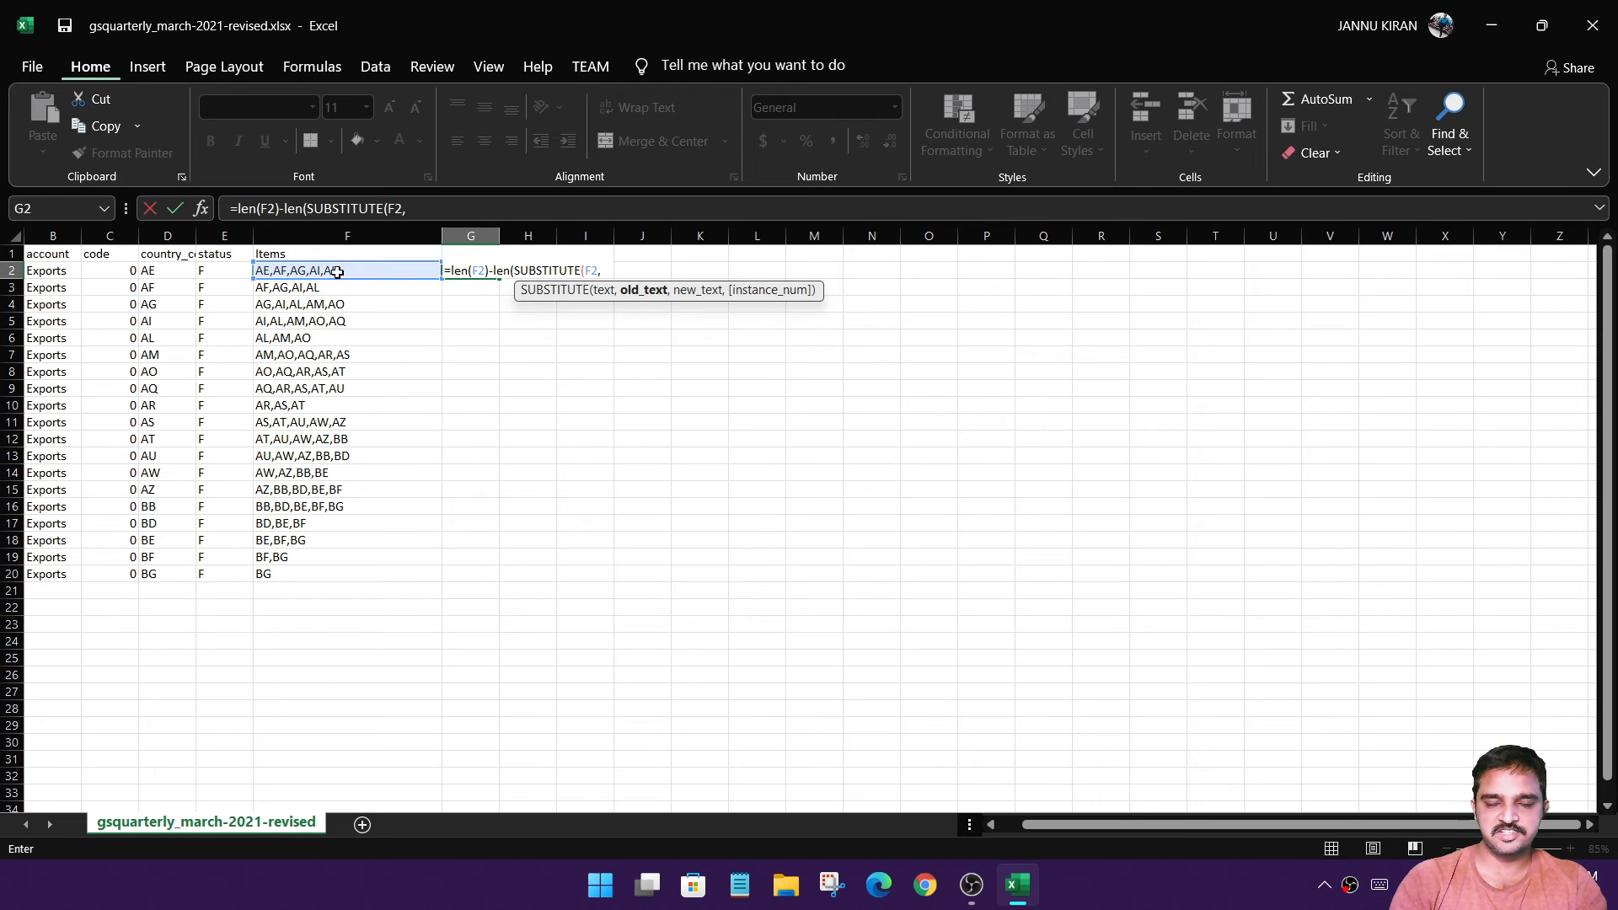
type("\",\"")
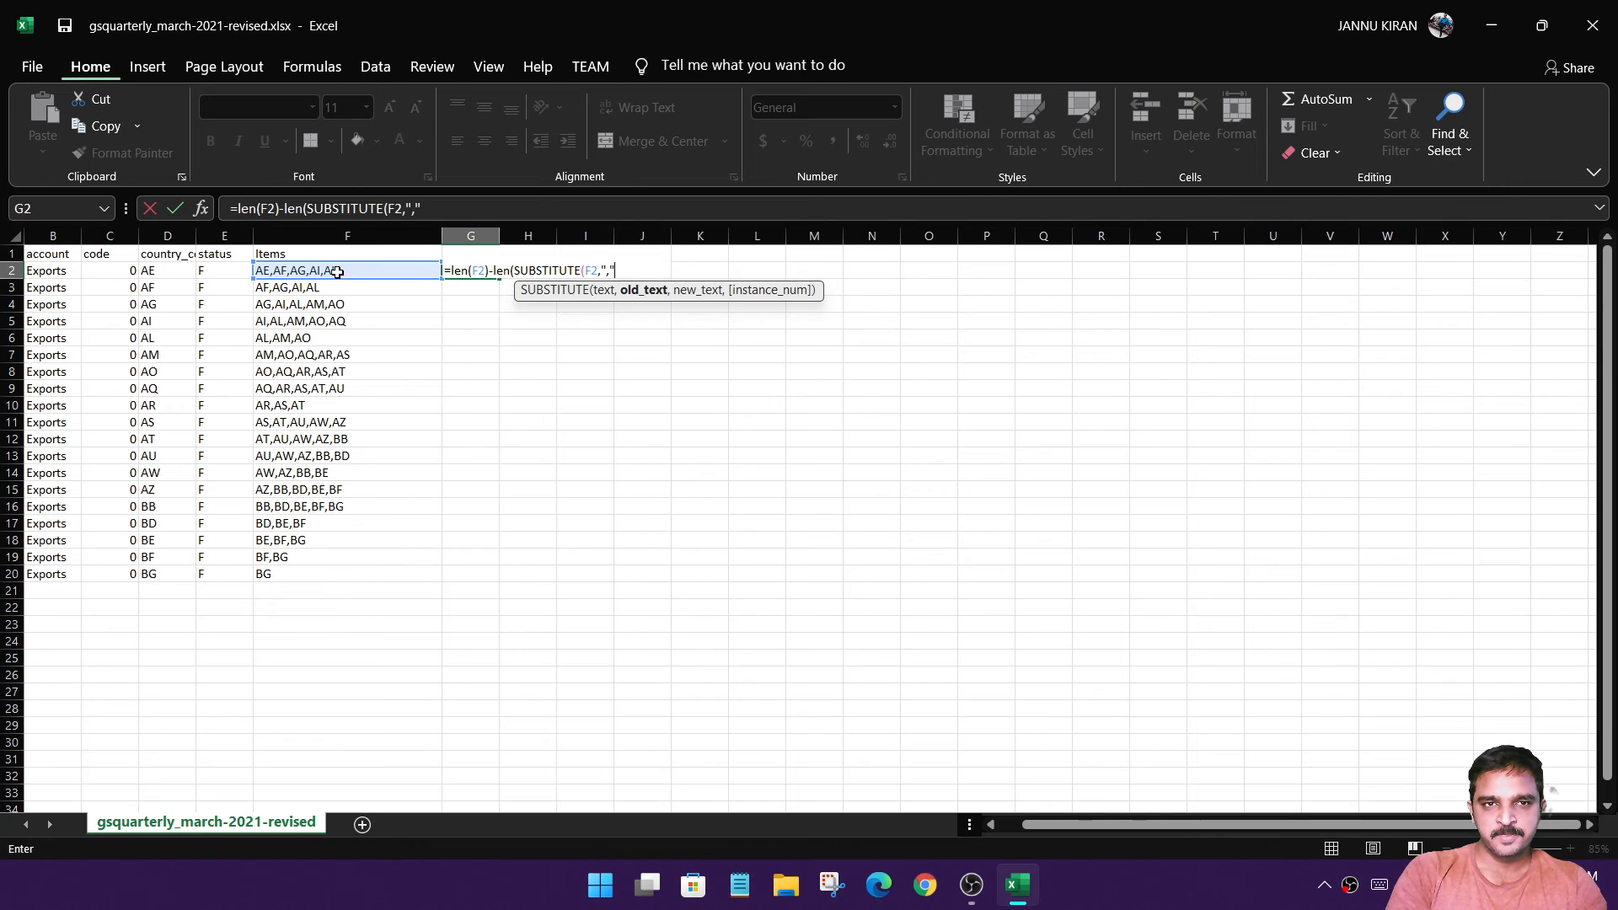
type(",")
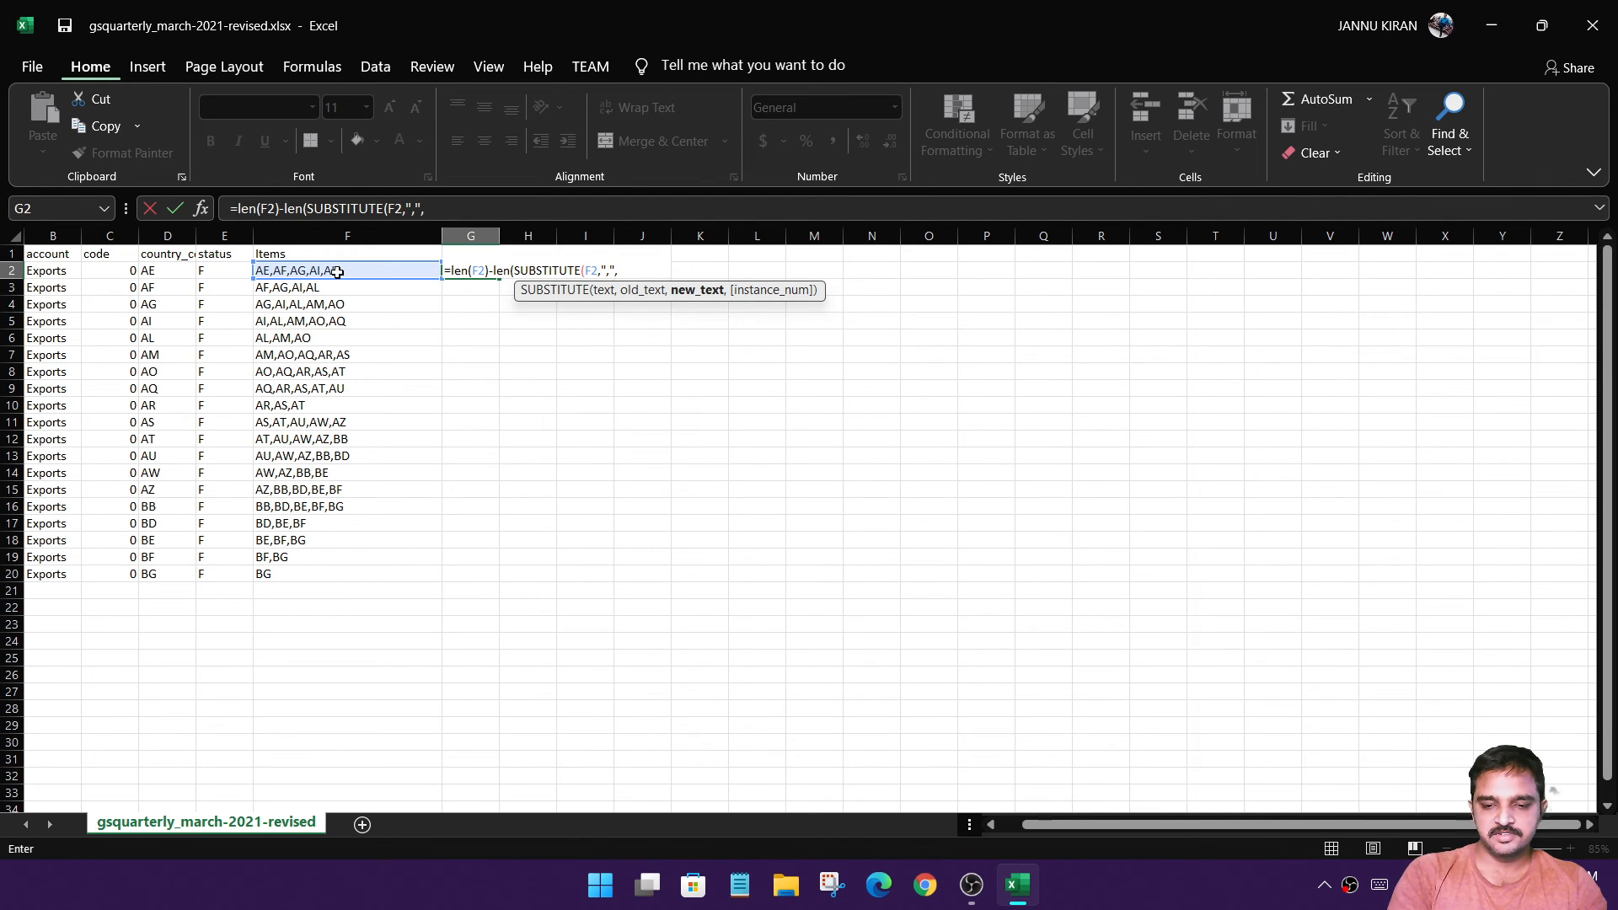
type("\"\"")
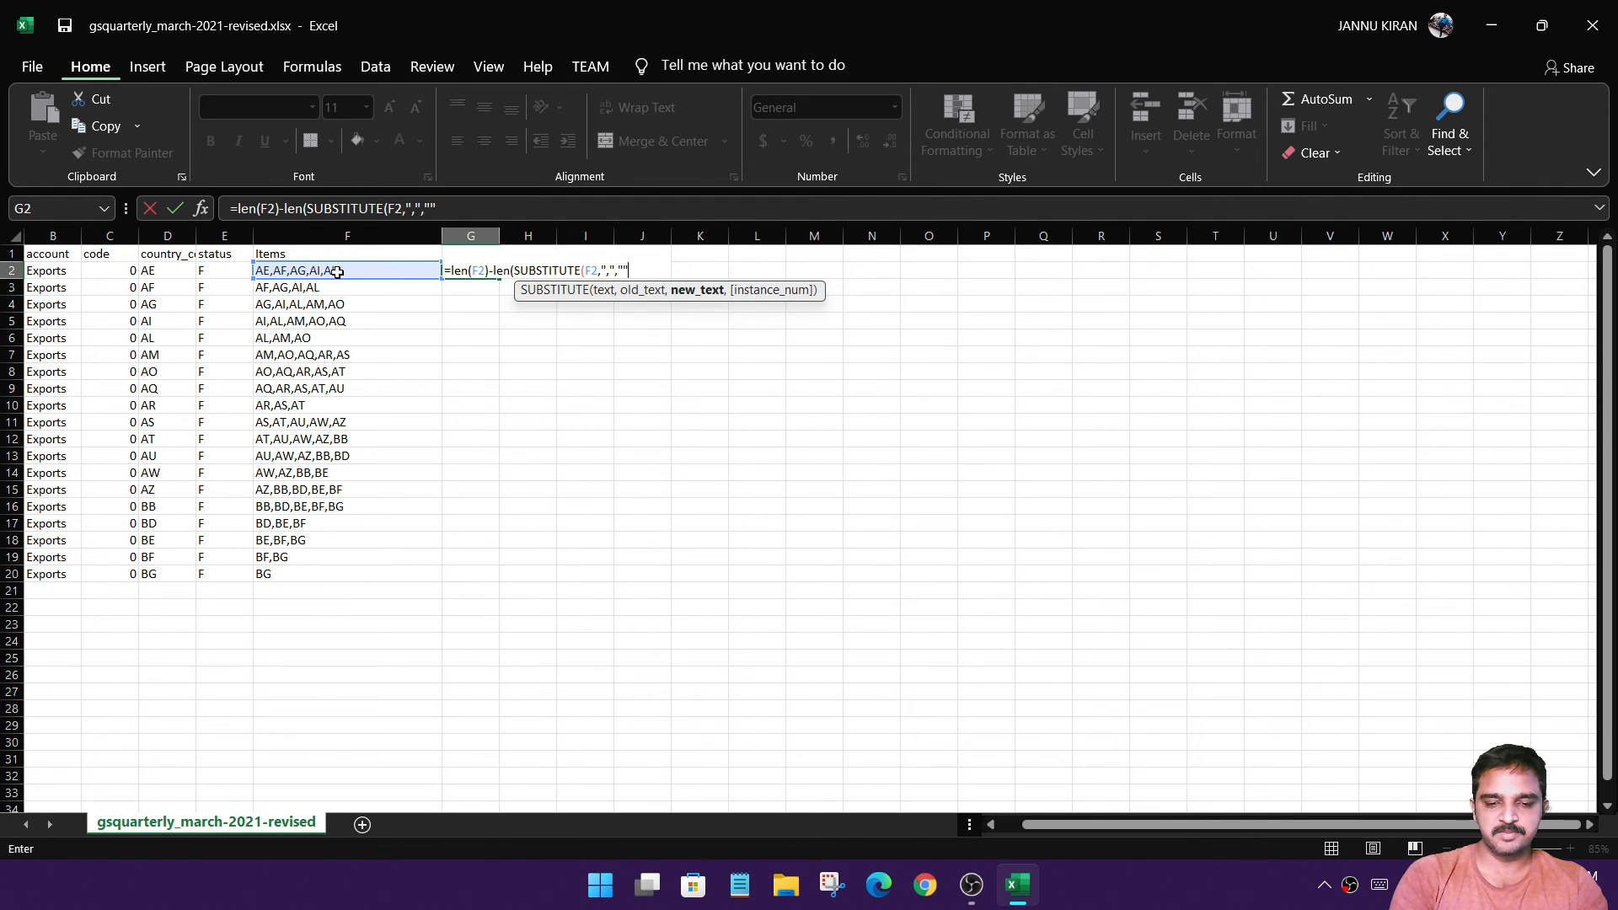
type("))+1")
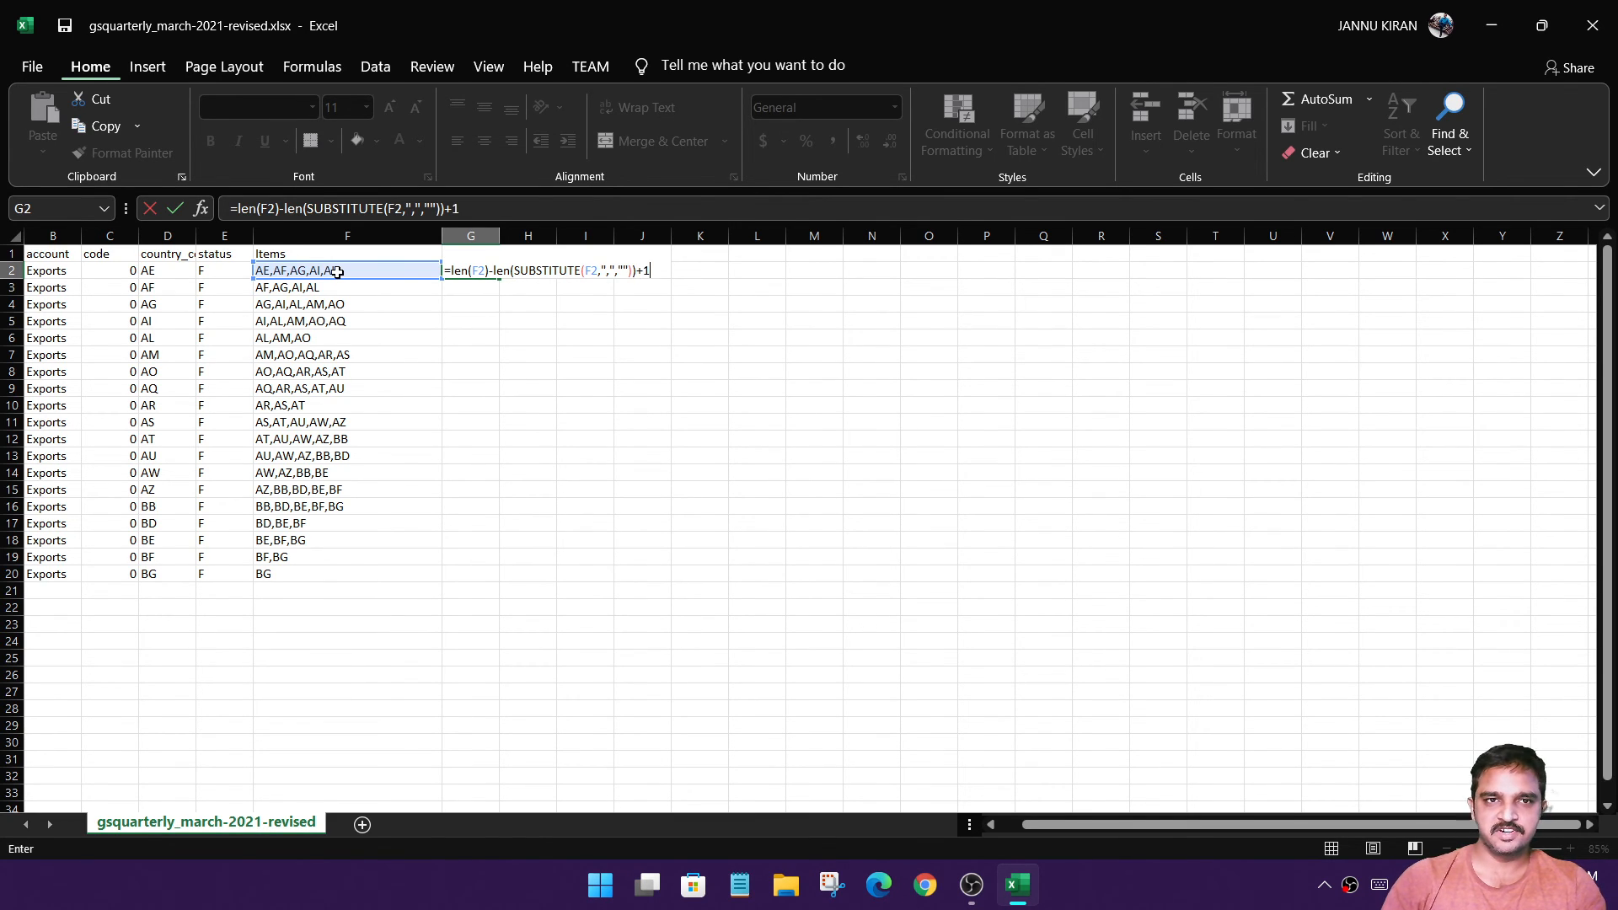
key("Return")
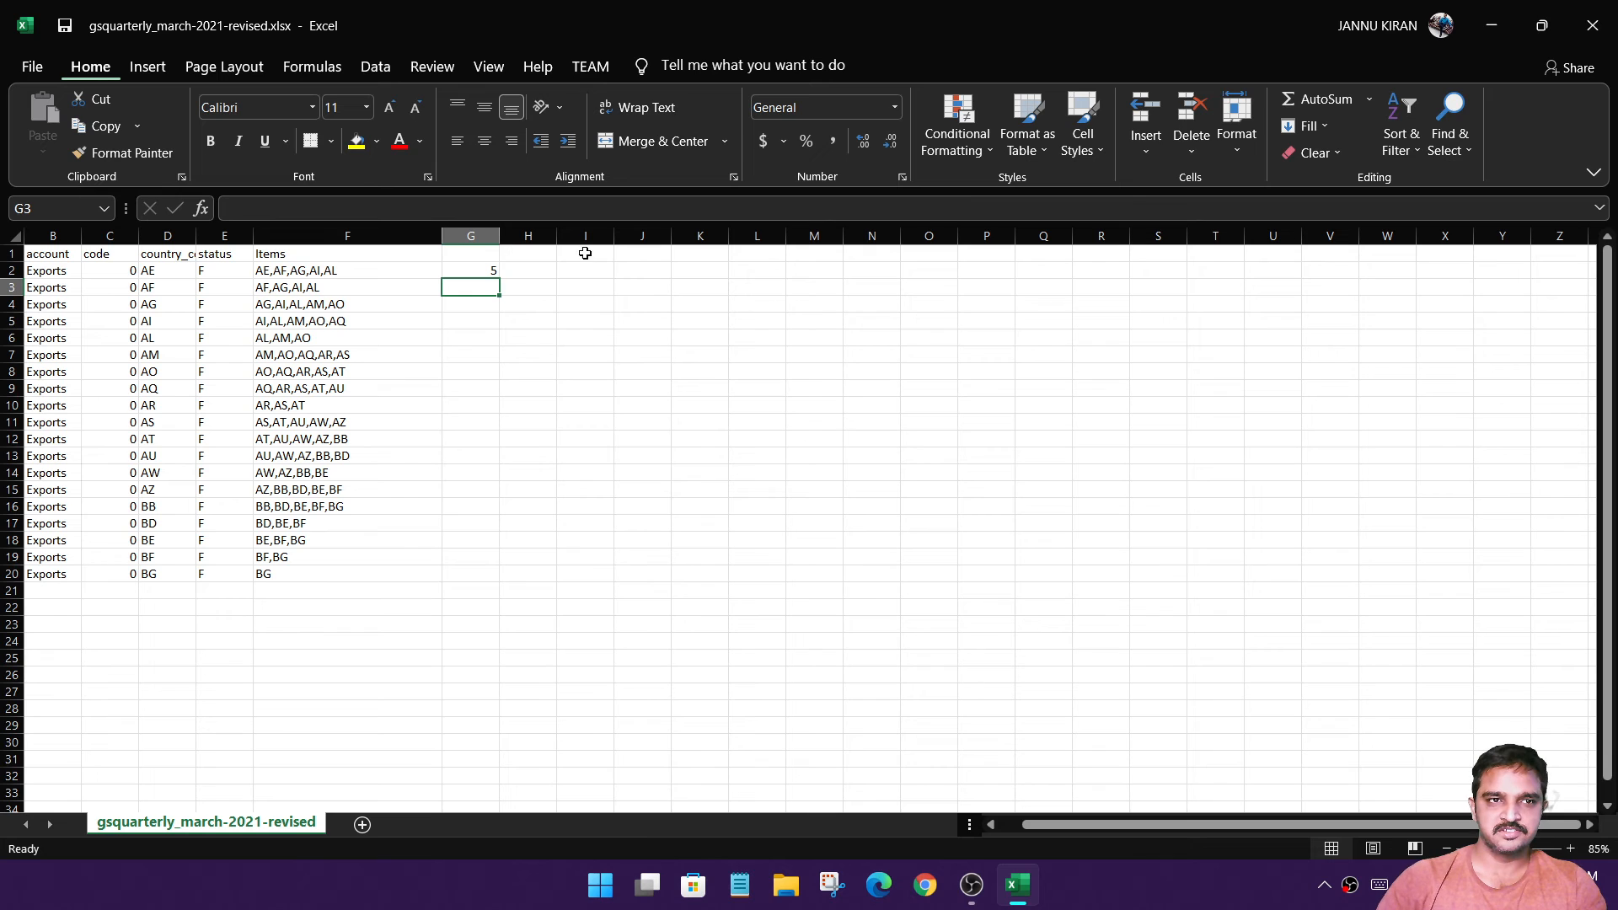
- Fill the item-count formula in G2 down to G20
left_click(486, 274)
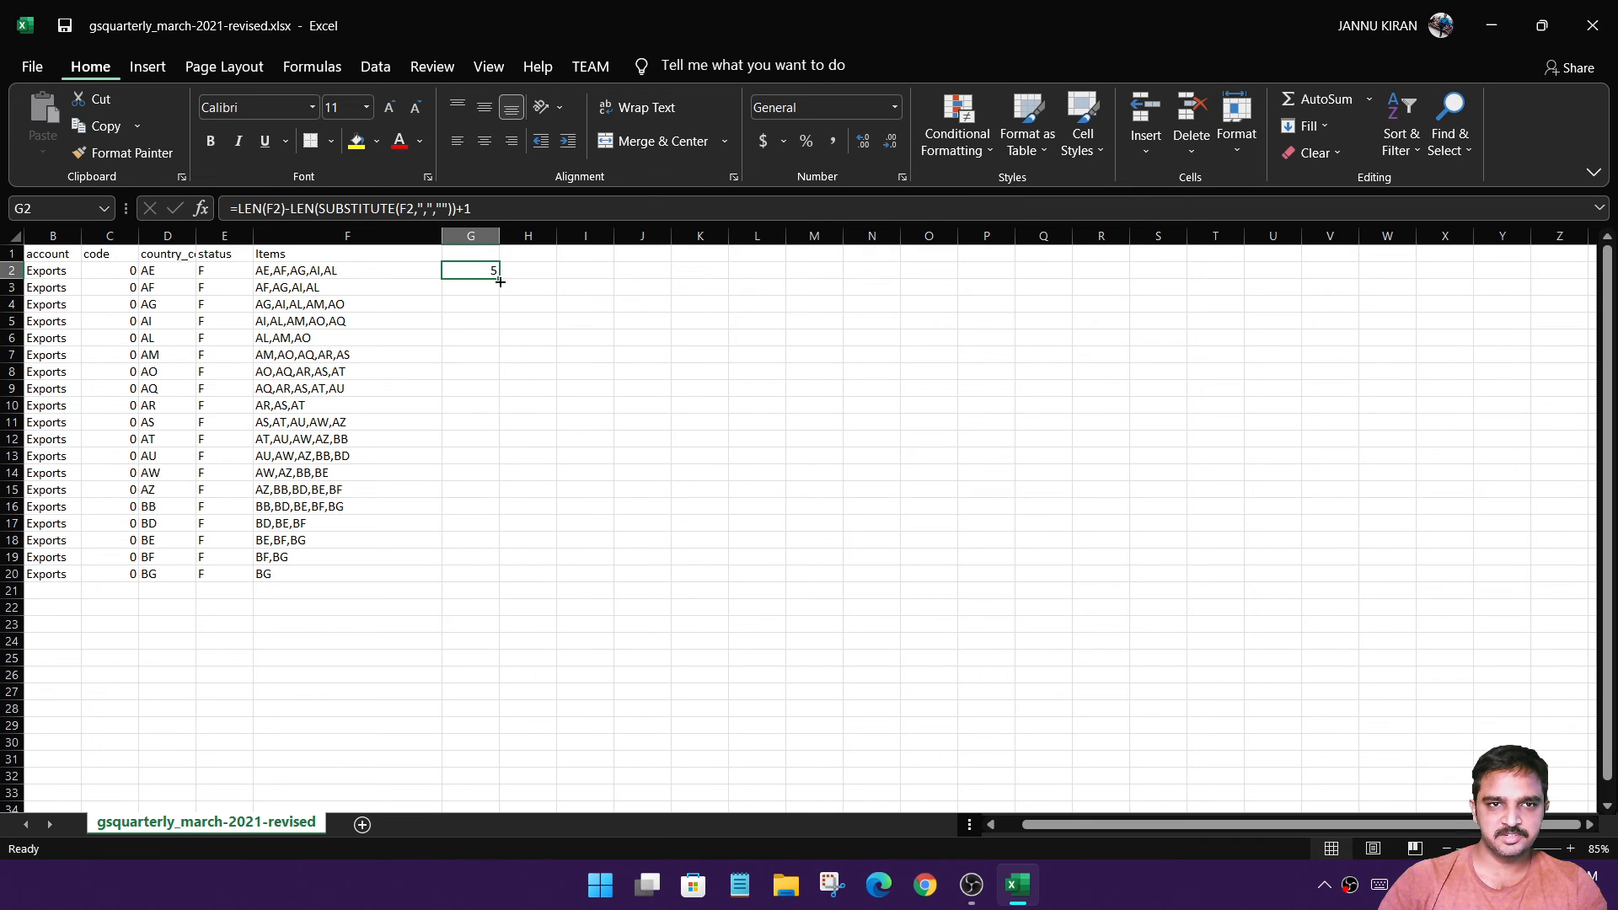
double_click(498, 278)
left_click(575, 434)
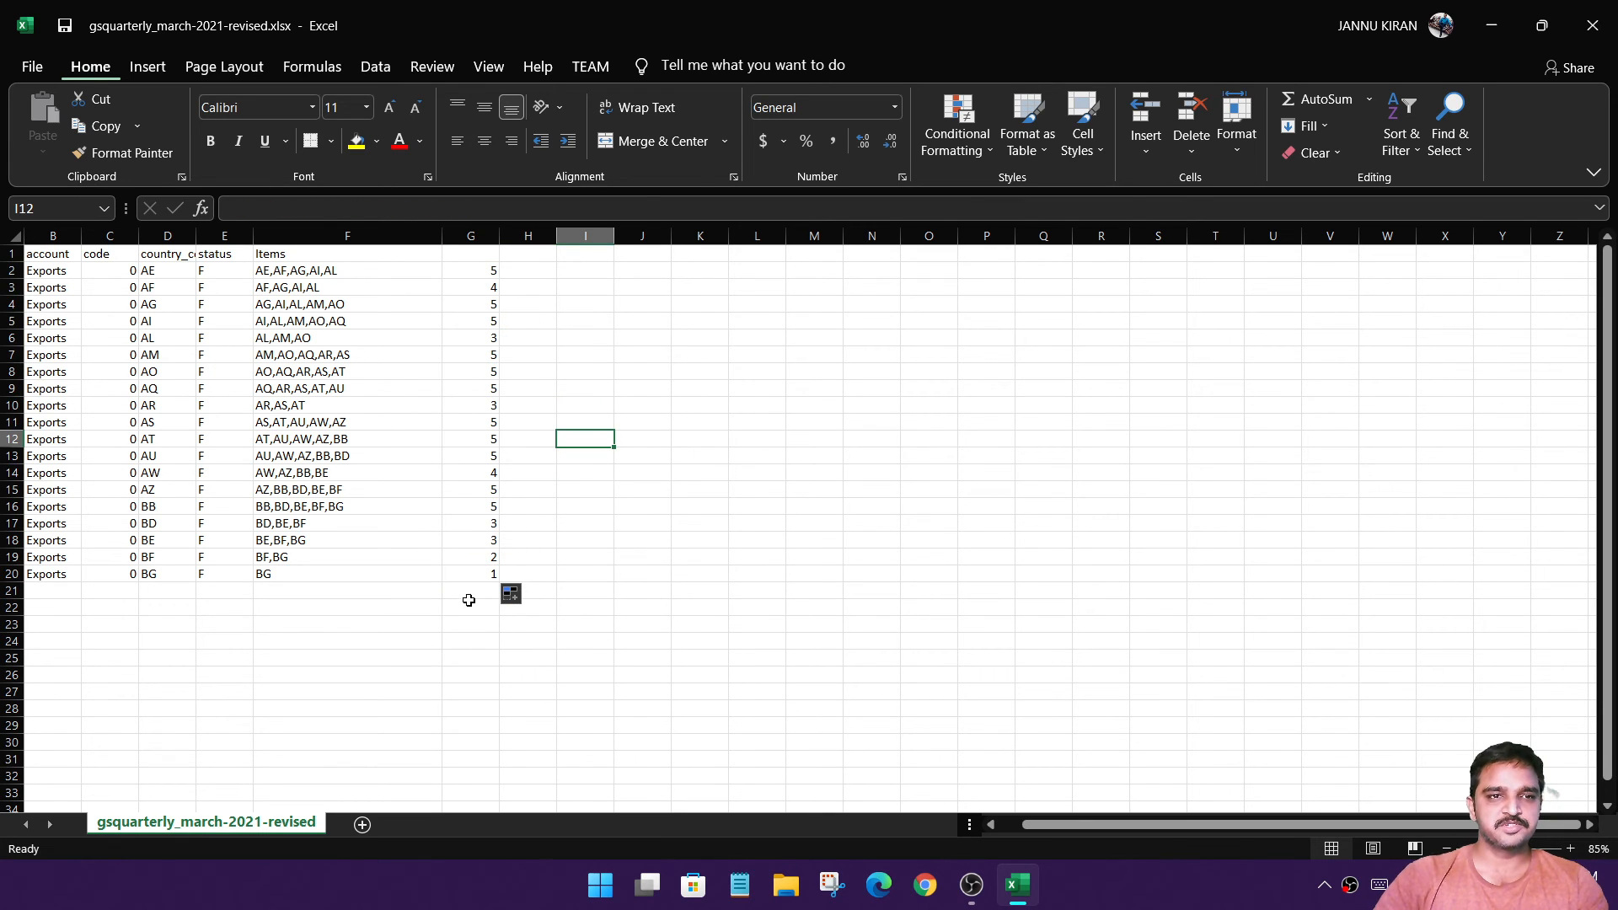
- Compare the comma-separated entries in the Items column with the counts in column G, and check the formula in G2
left_click_drag(304, 270, 320, 568)
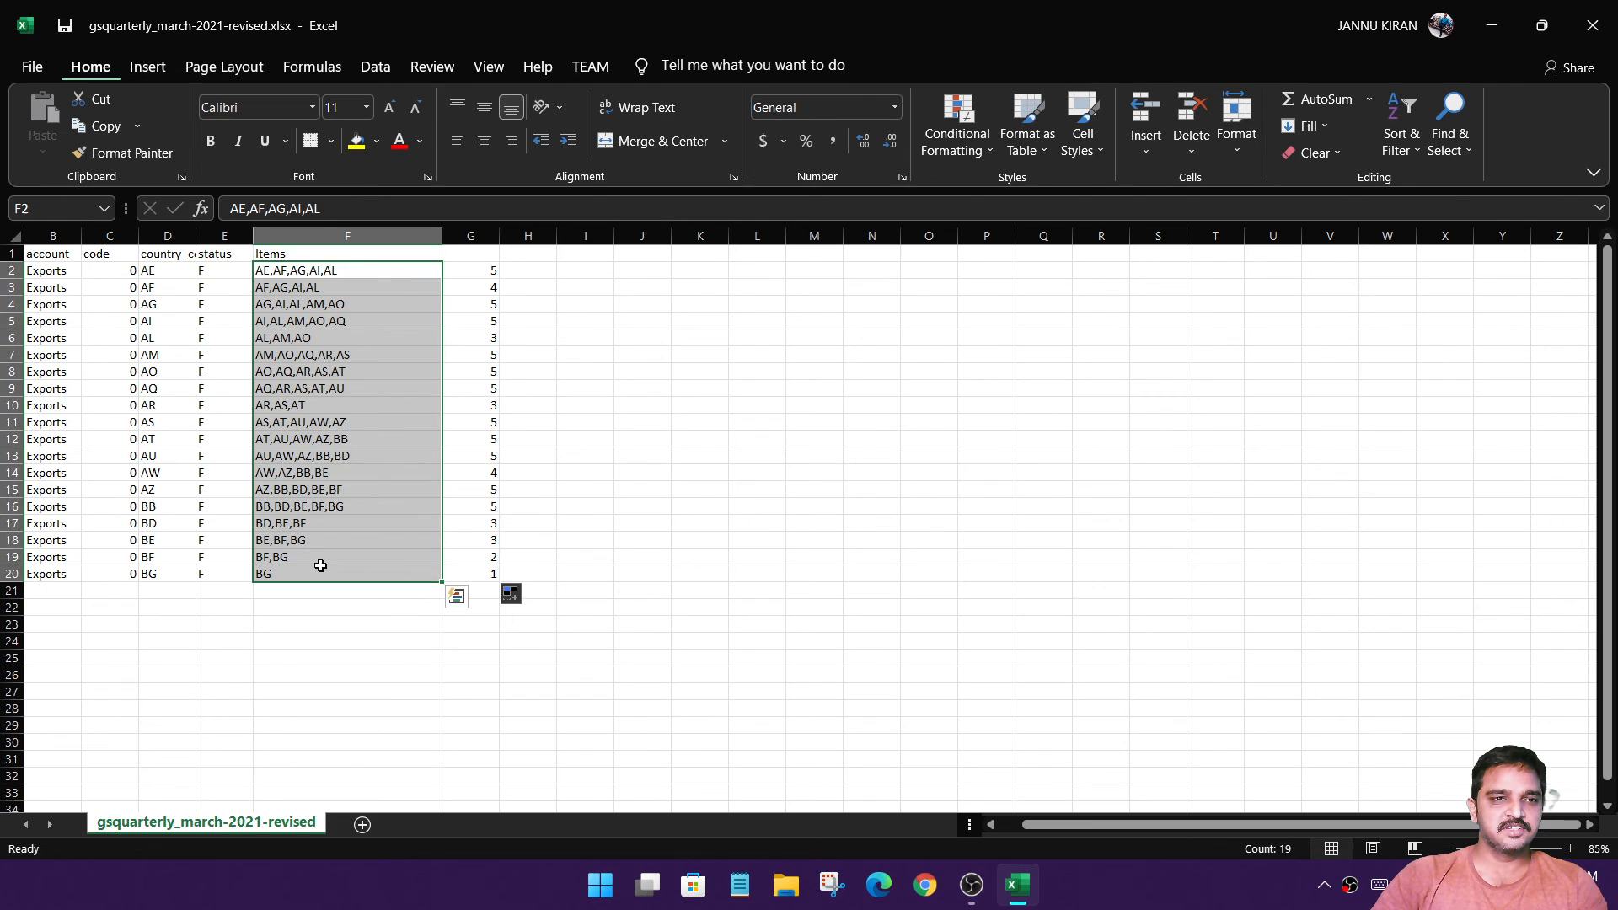
left_click(478, 274)
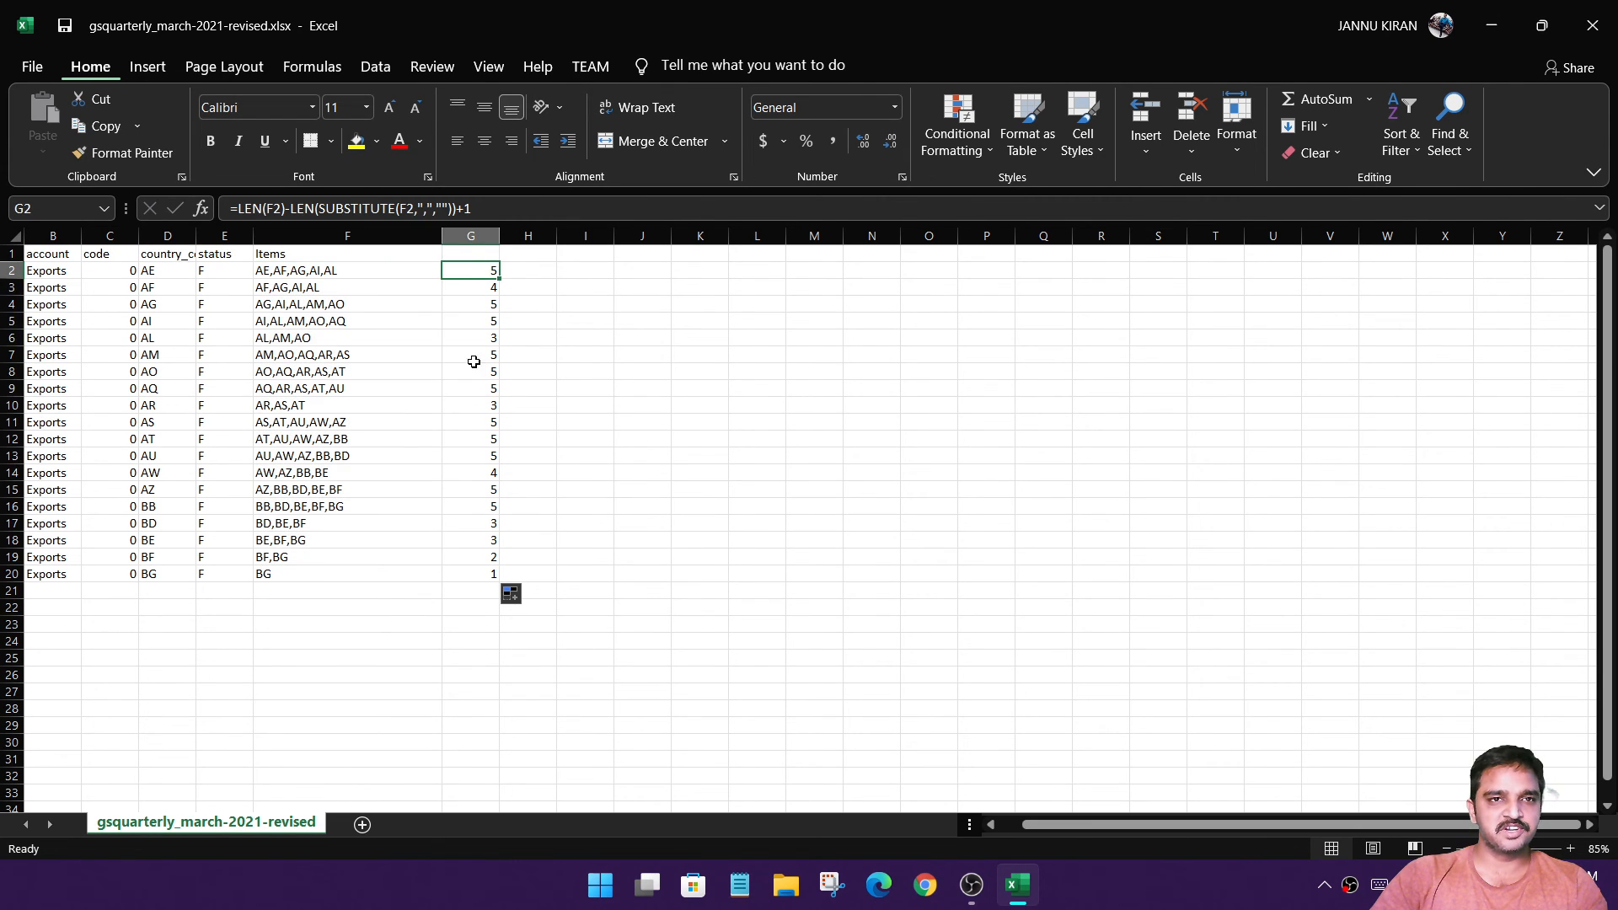
left_click(475, 256)
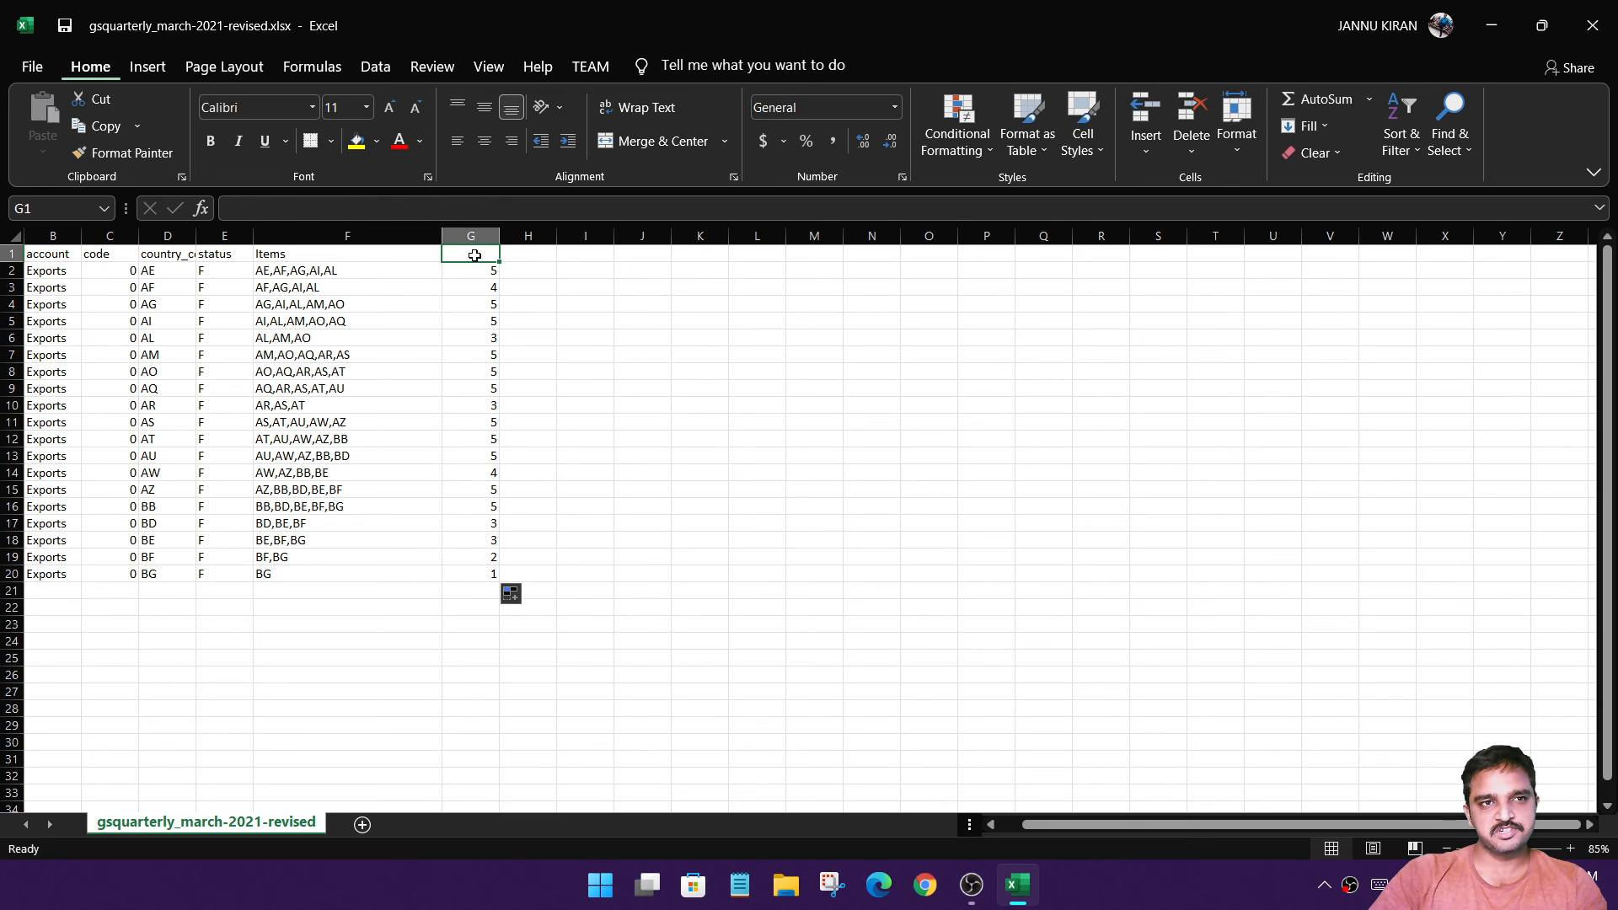
left_click(337, 300)
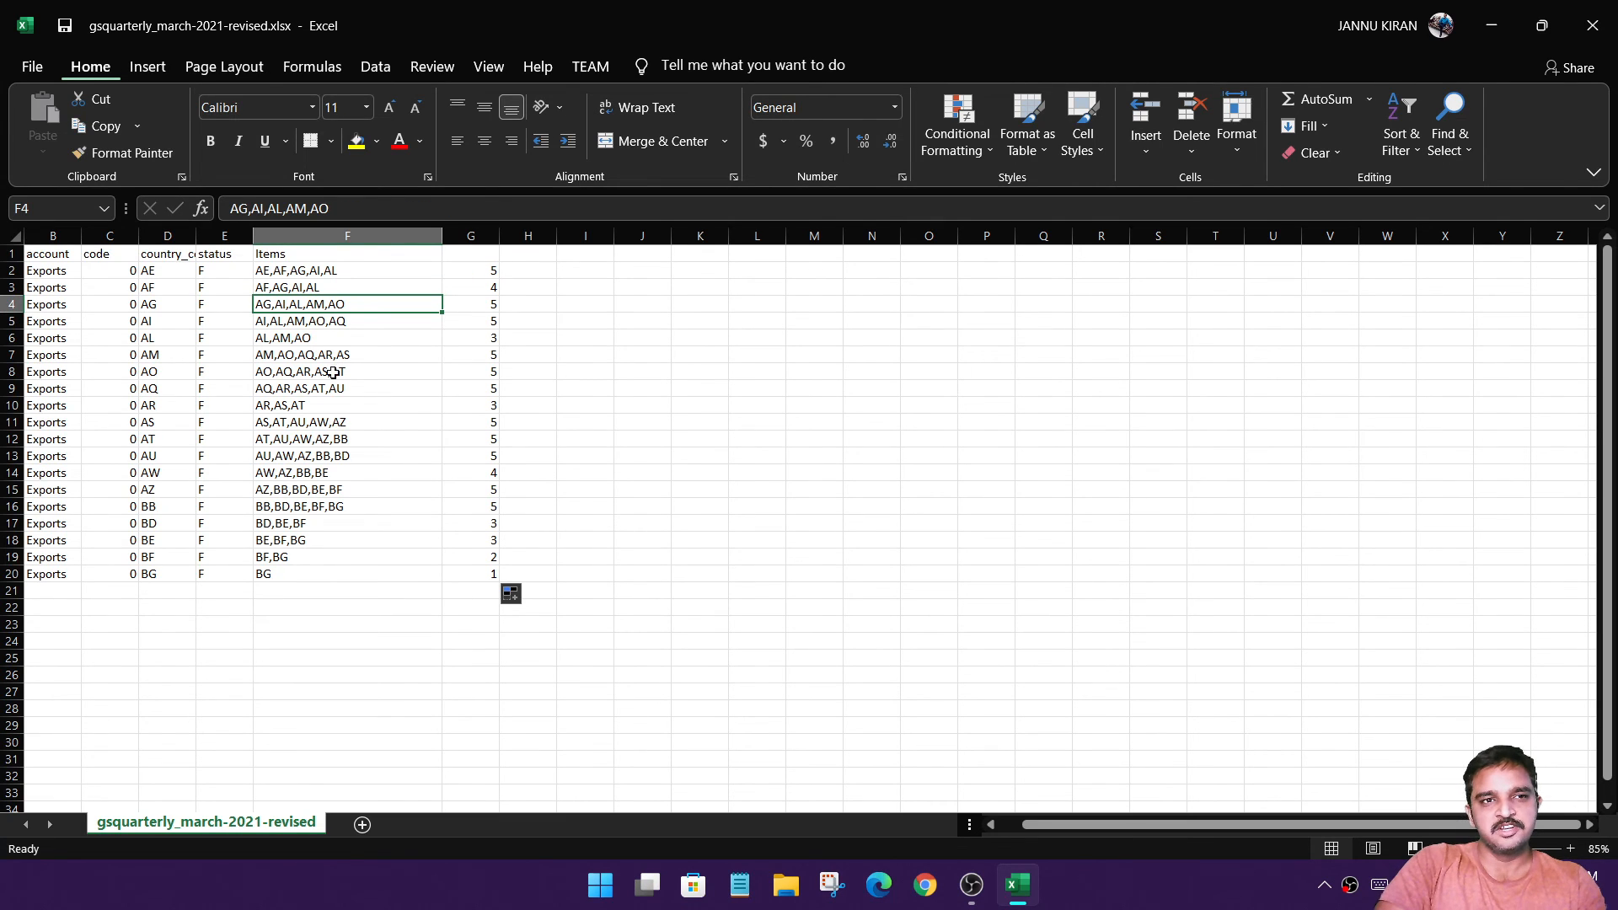
left_click(338, 388)
left_click(290, 268)
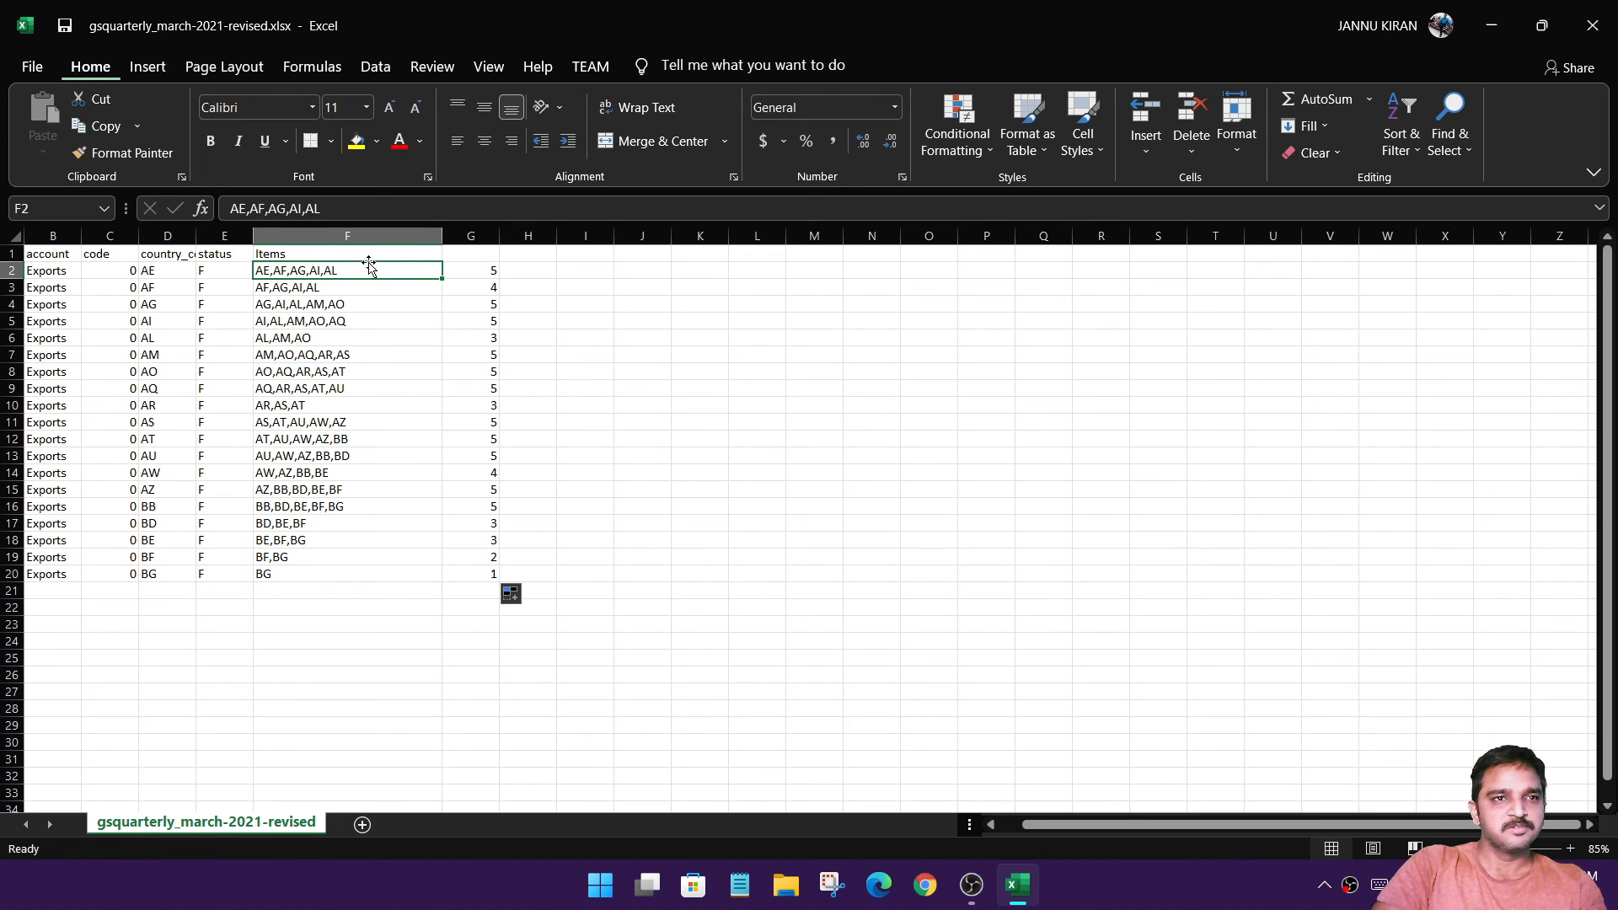
left_click_drag(469, 271, 476, 578)
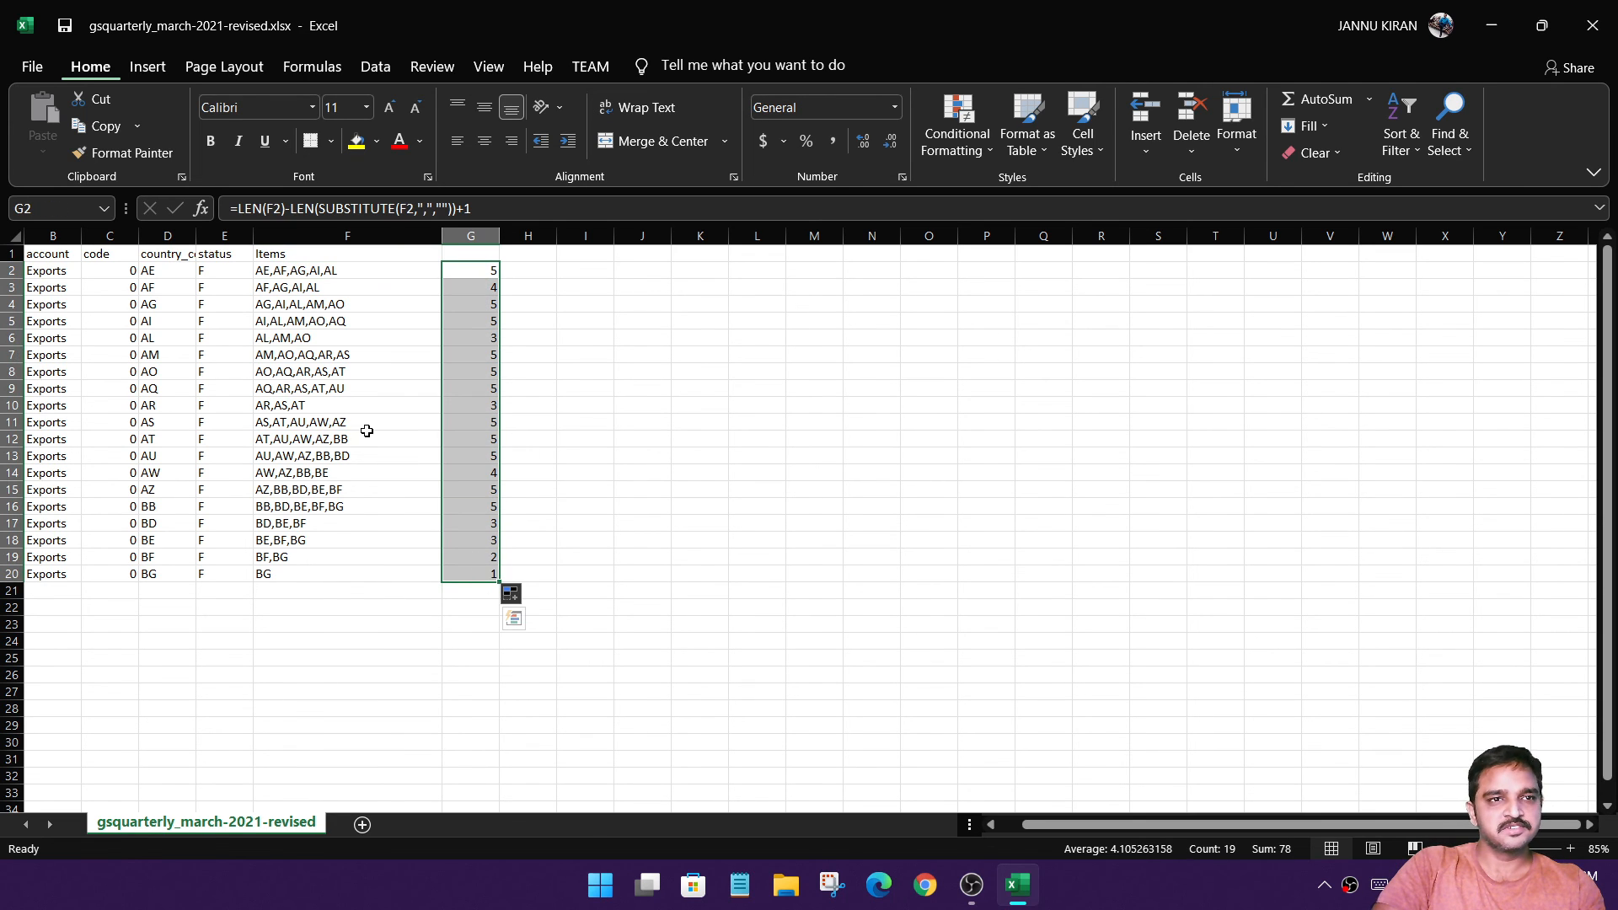
left_click(584, 382)
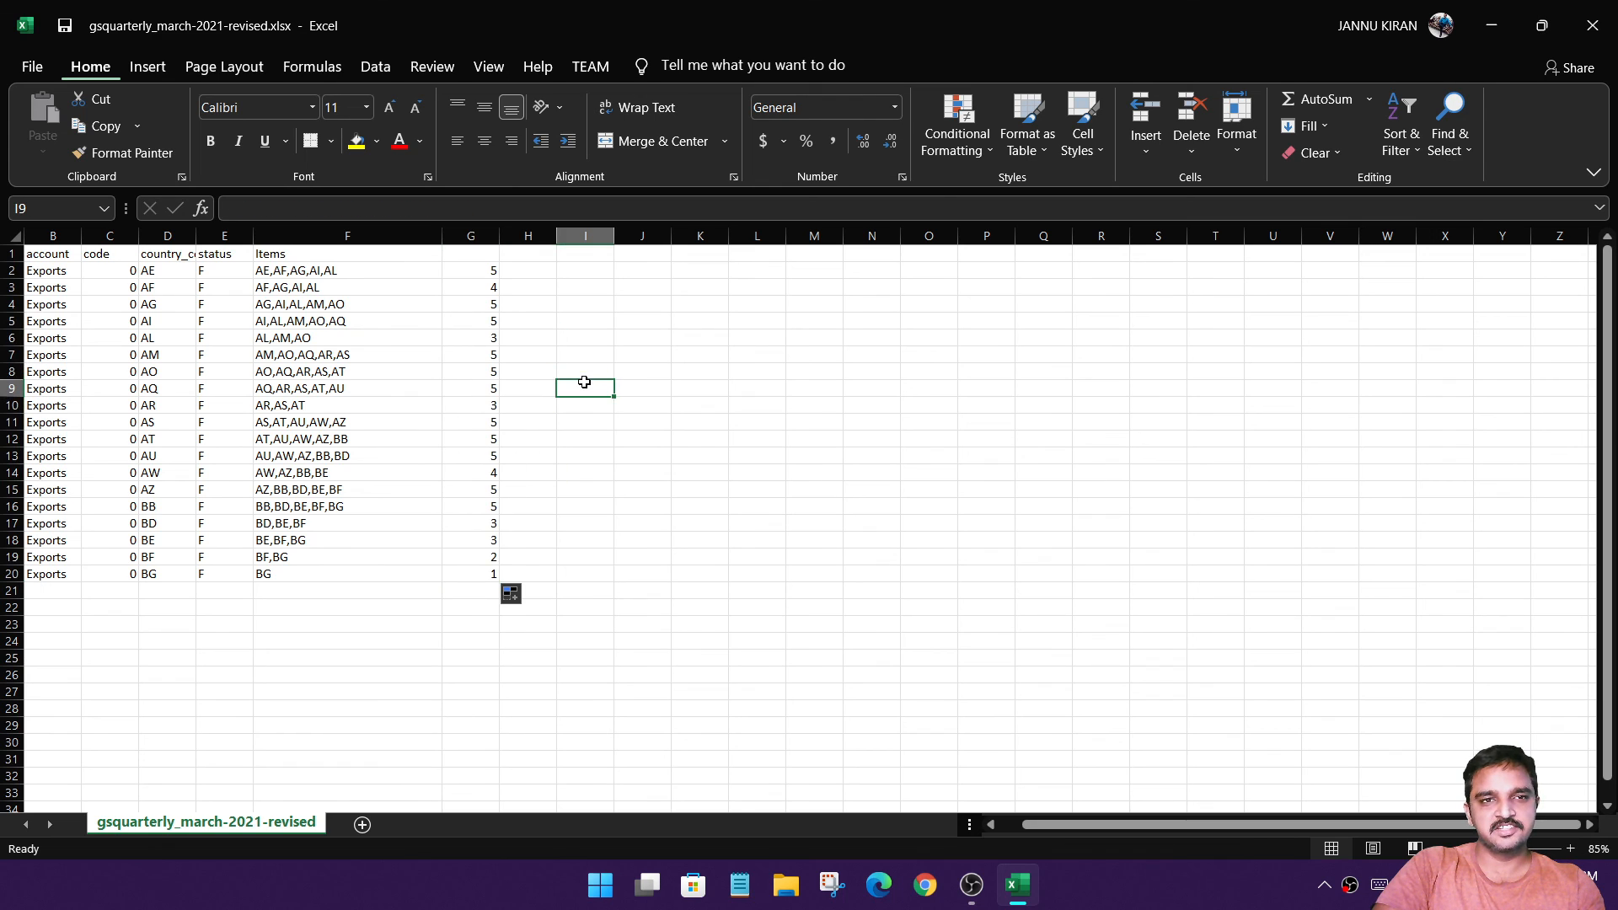
- Select the empty header cell G1 above the item counts
left_click(475, 252)
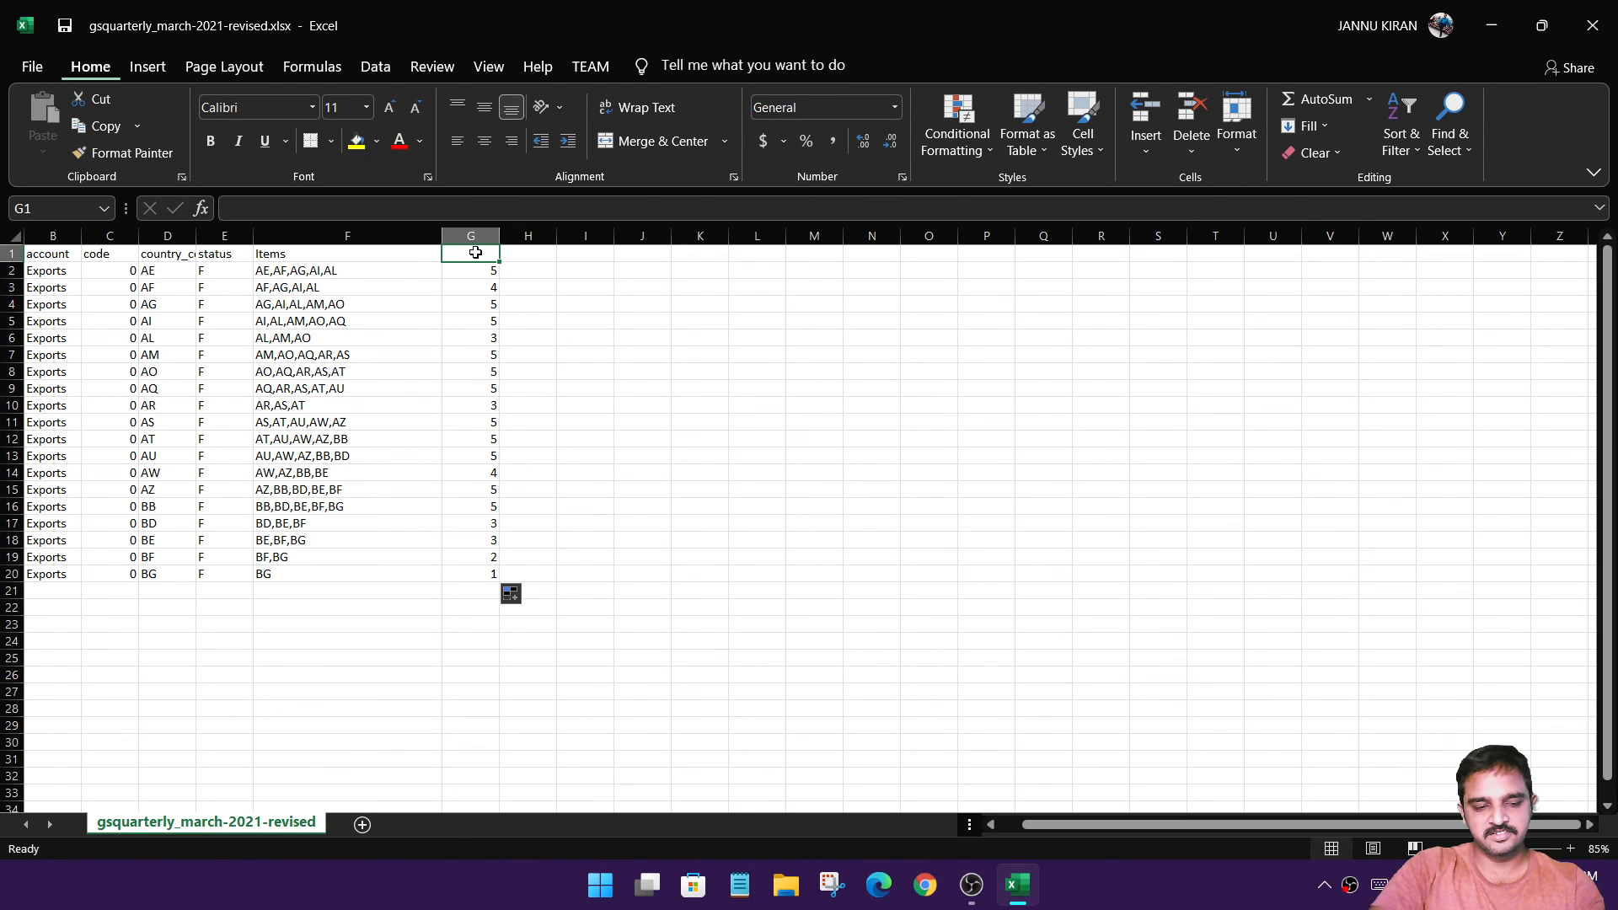